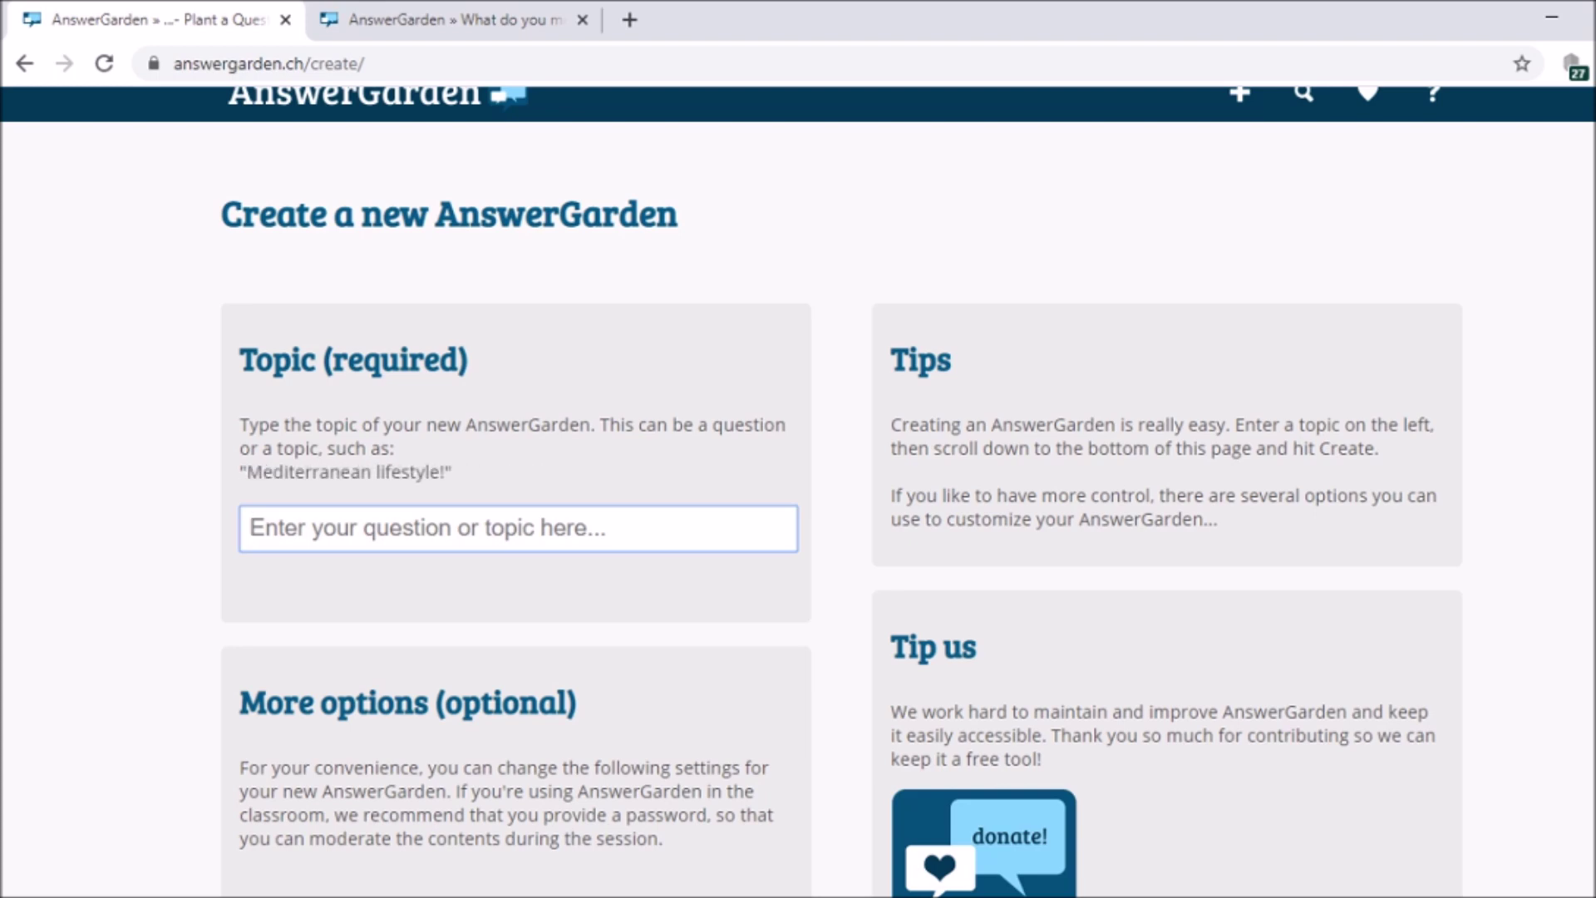
- Fill the topic with the saved suggestion 'What do you miss the most during this ECQ?'
scroll(903, 339, "up", 1)
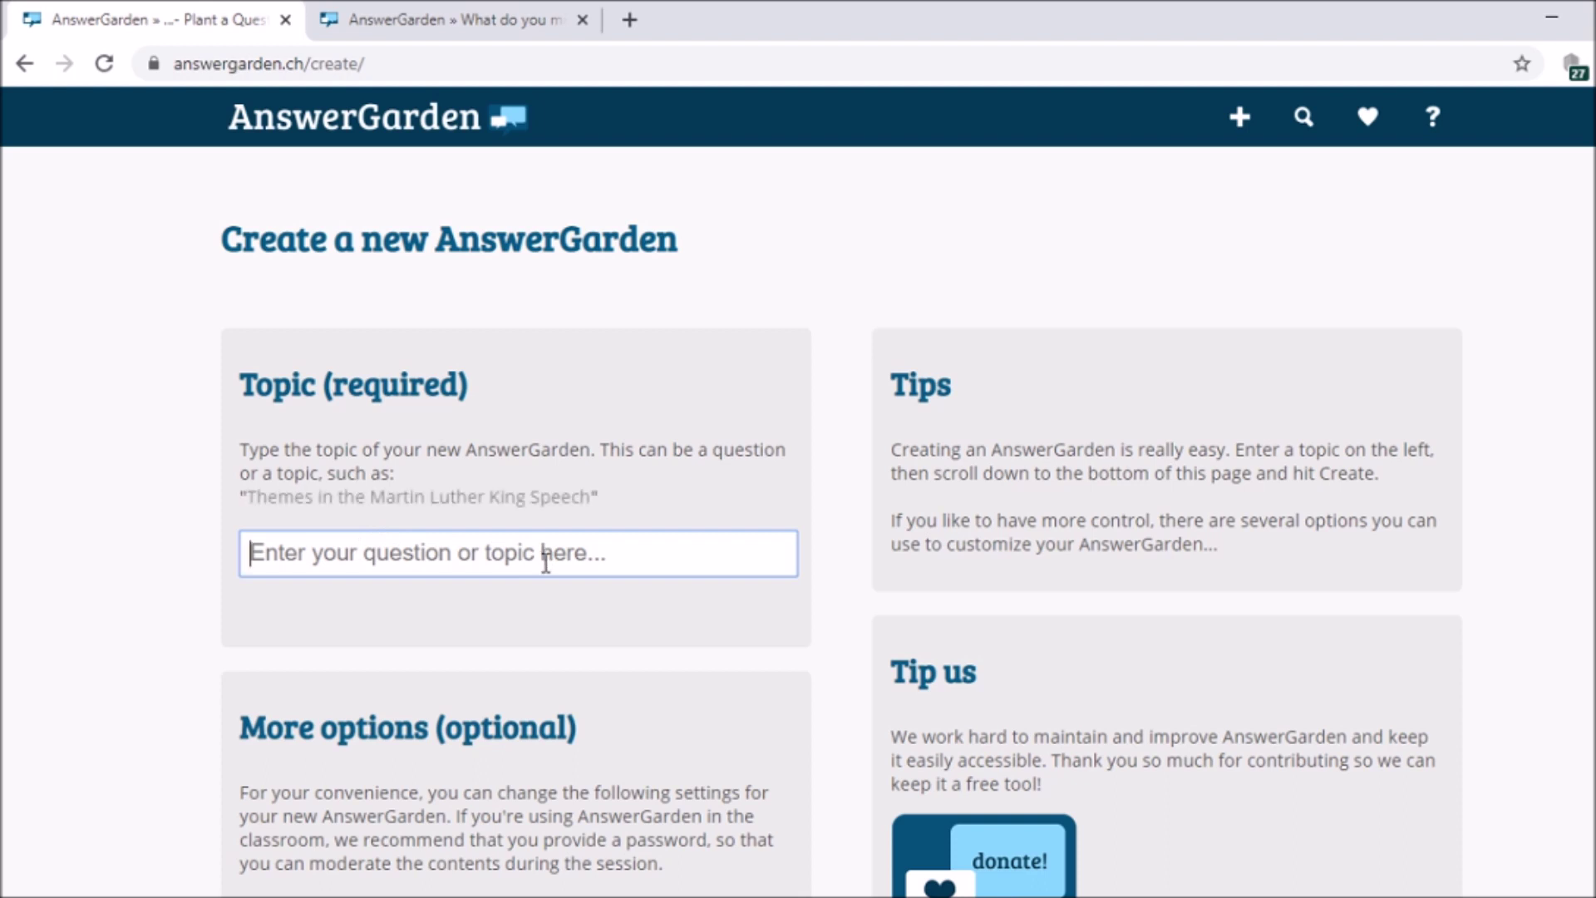
left_click(545, 553)
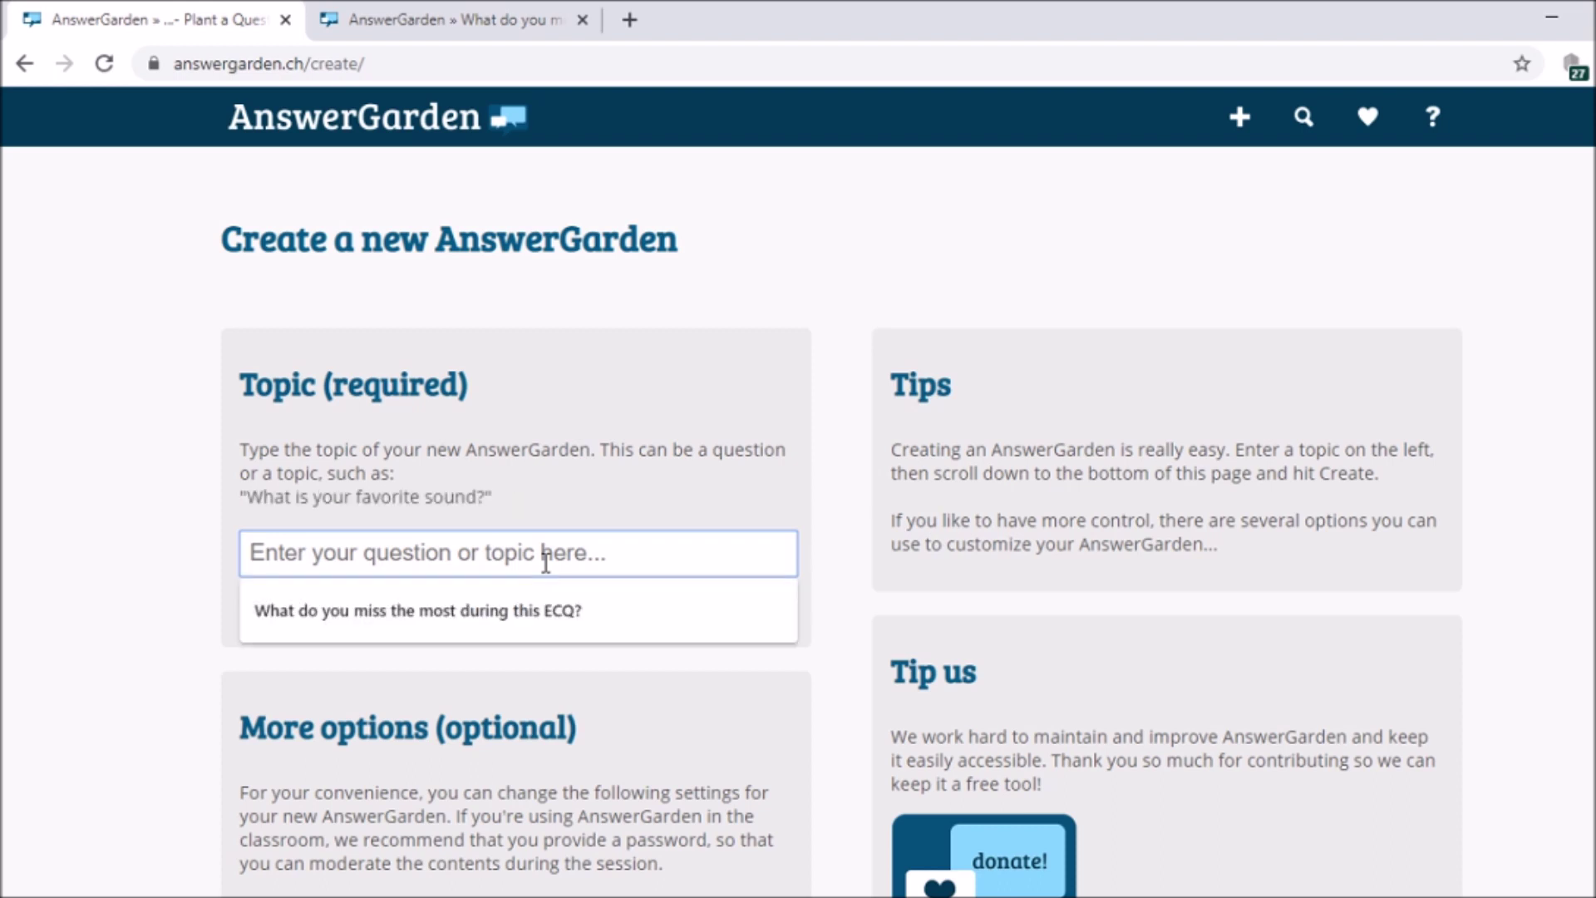
type("W")
key("Down")
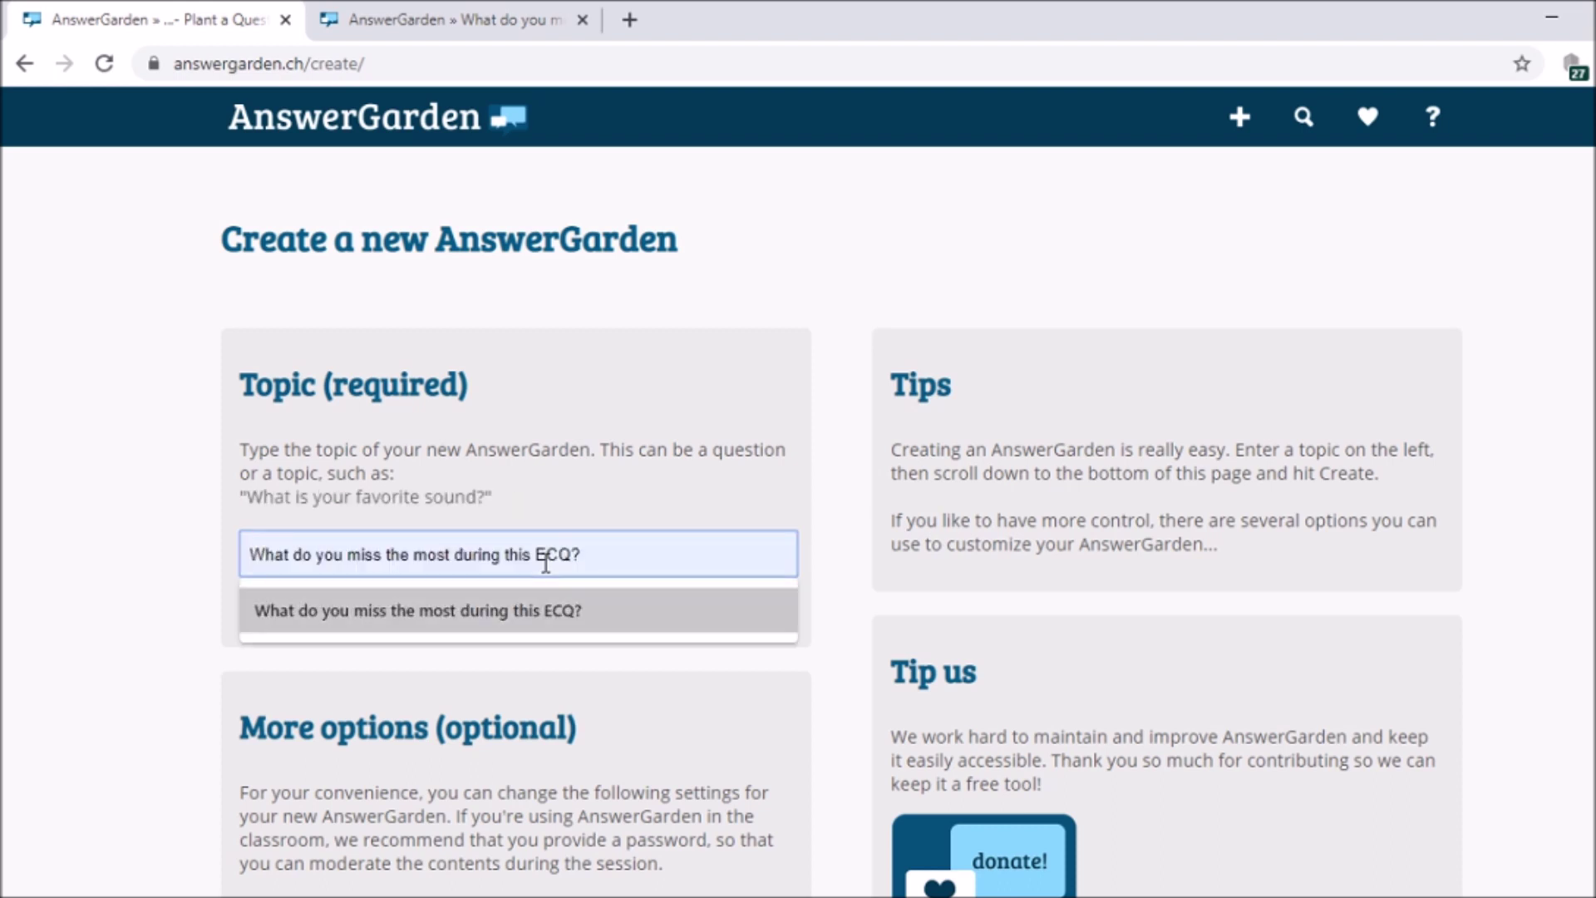
key("Return")
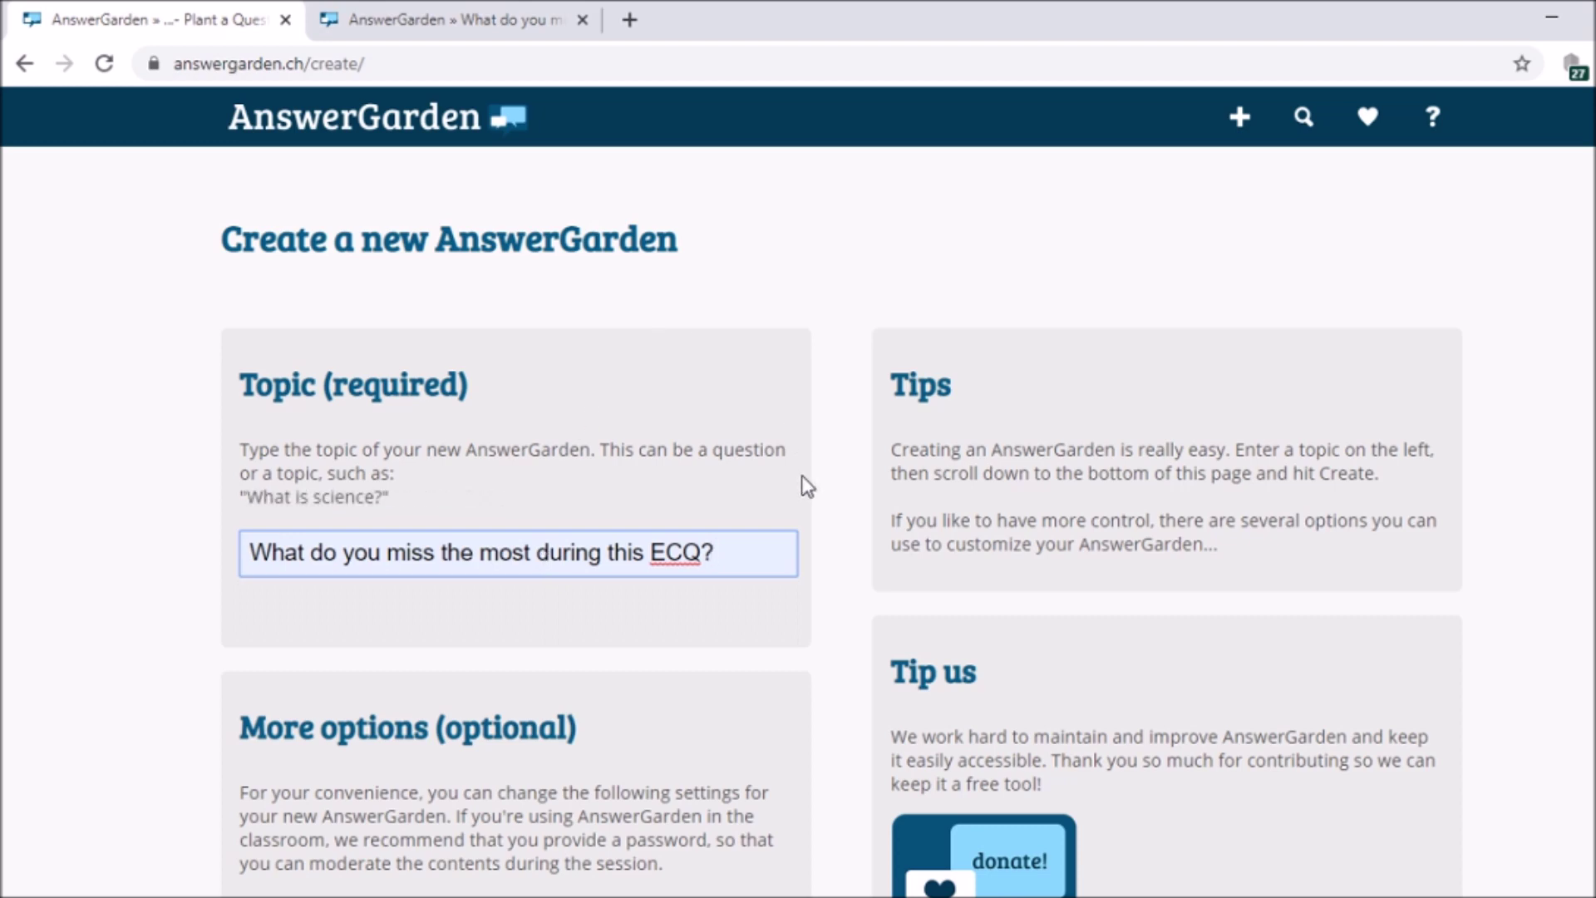
- Set AnswerGarden Mode to Brainstorm, allowing unlimited copies of the same answer
scroll(801, 477, "down", 1)
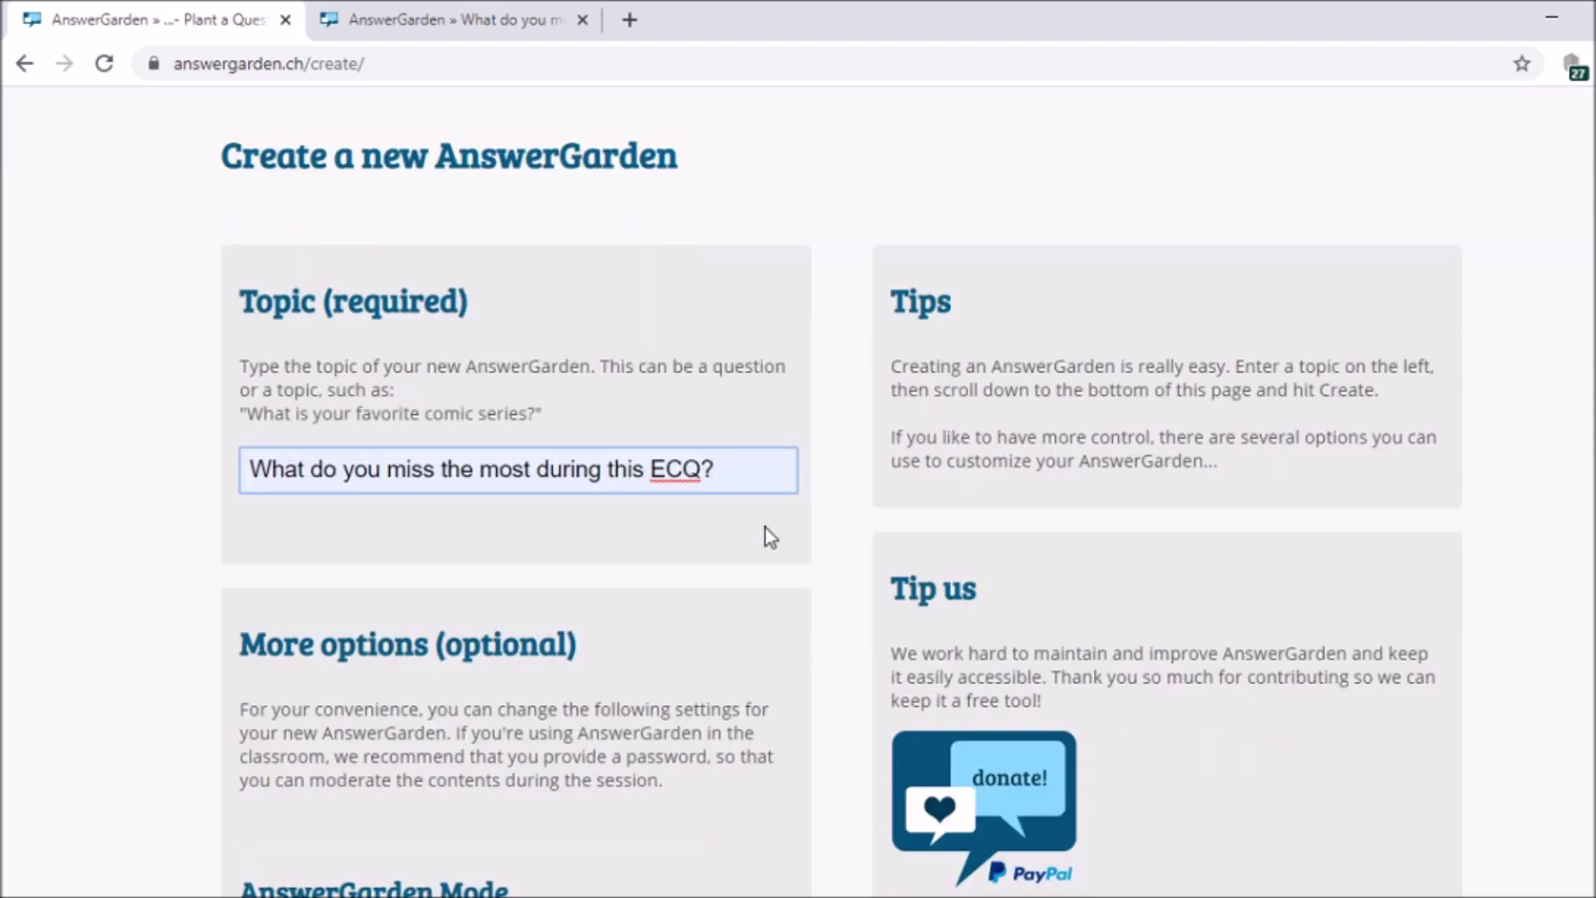
scroll(698, 503, "down", 2)
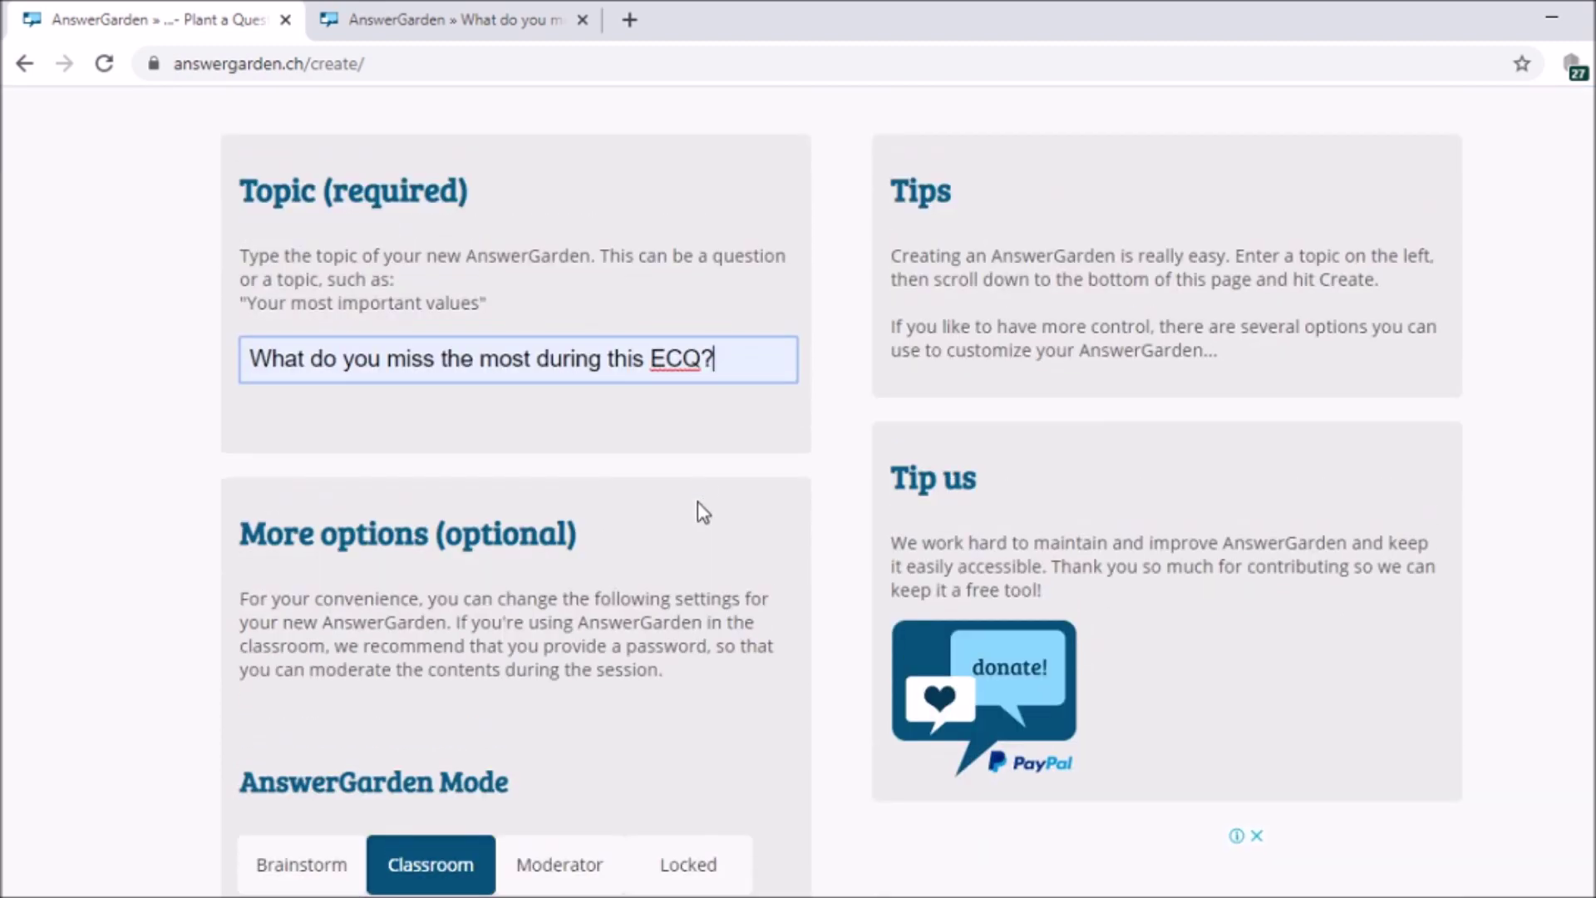
scroll(698, 503, "down", 4)
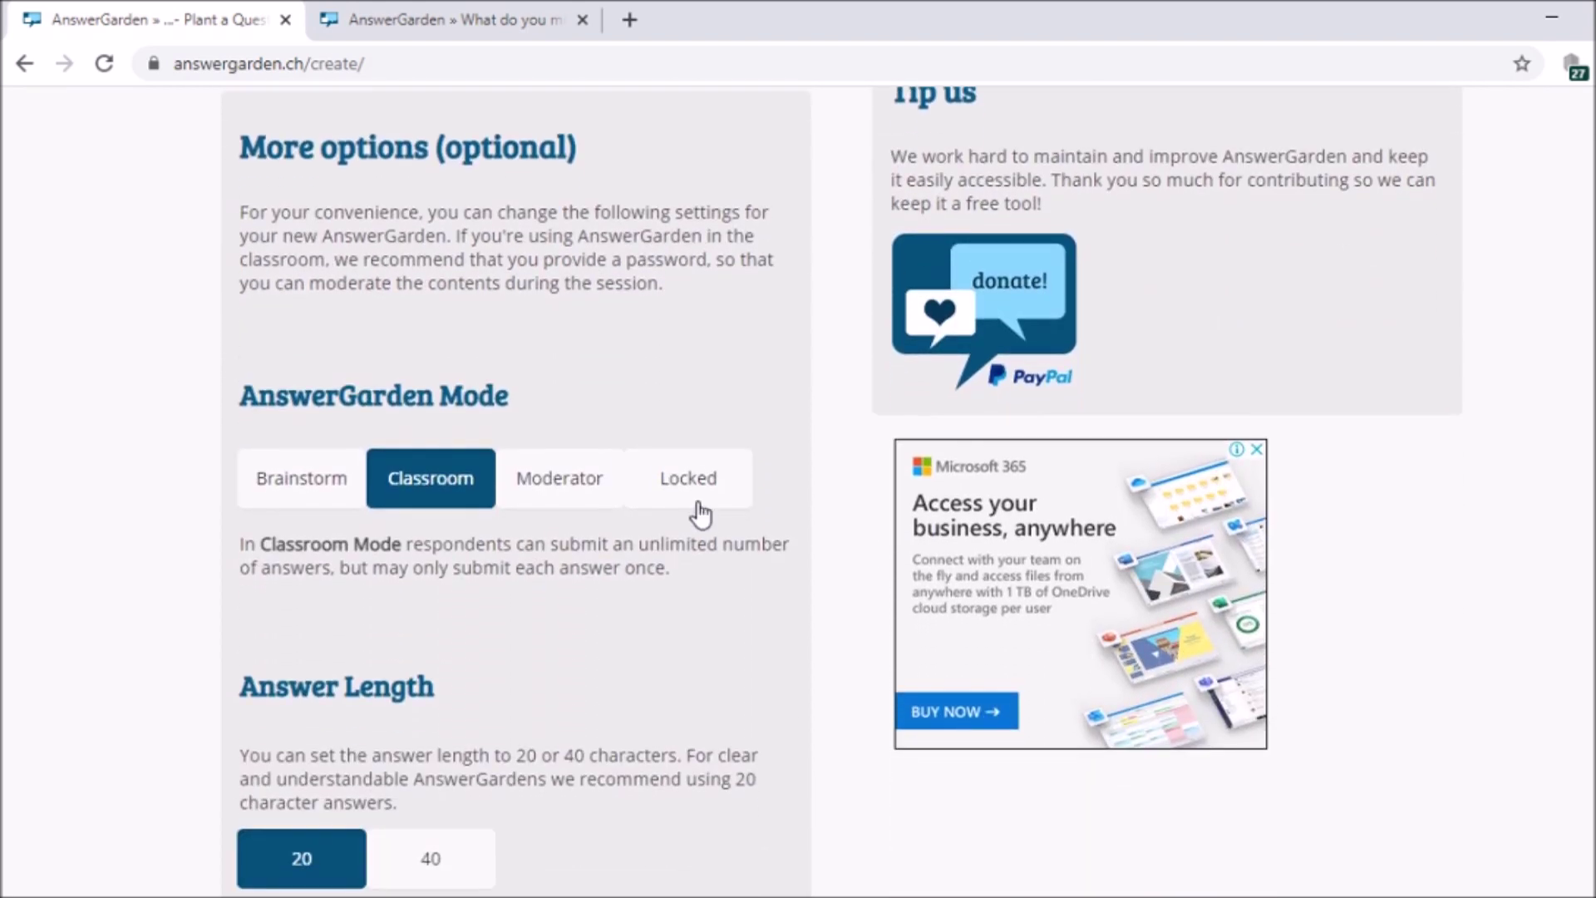
left_click(341, 508)
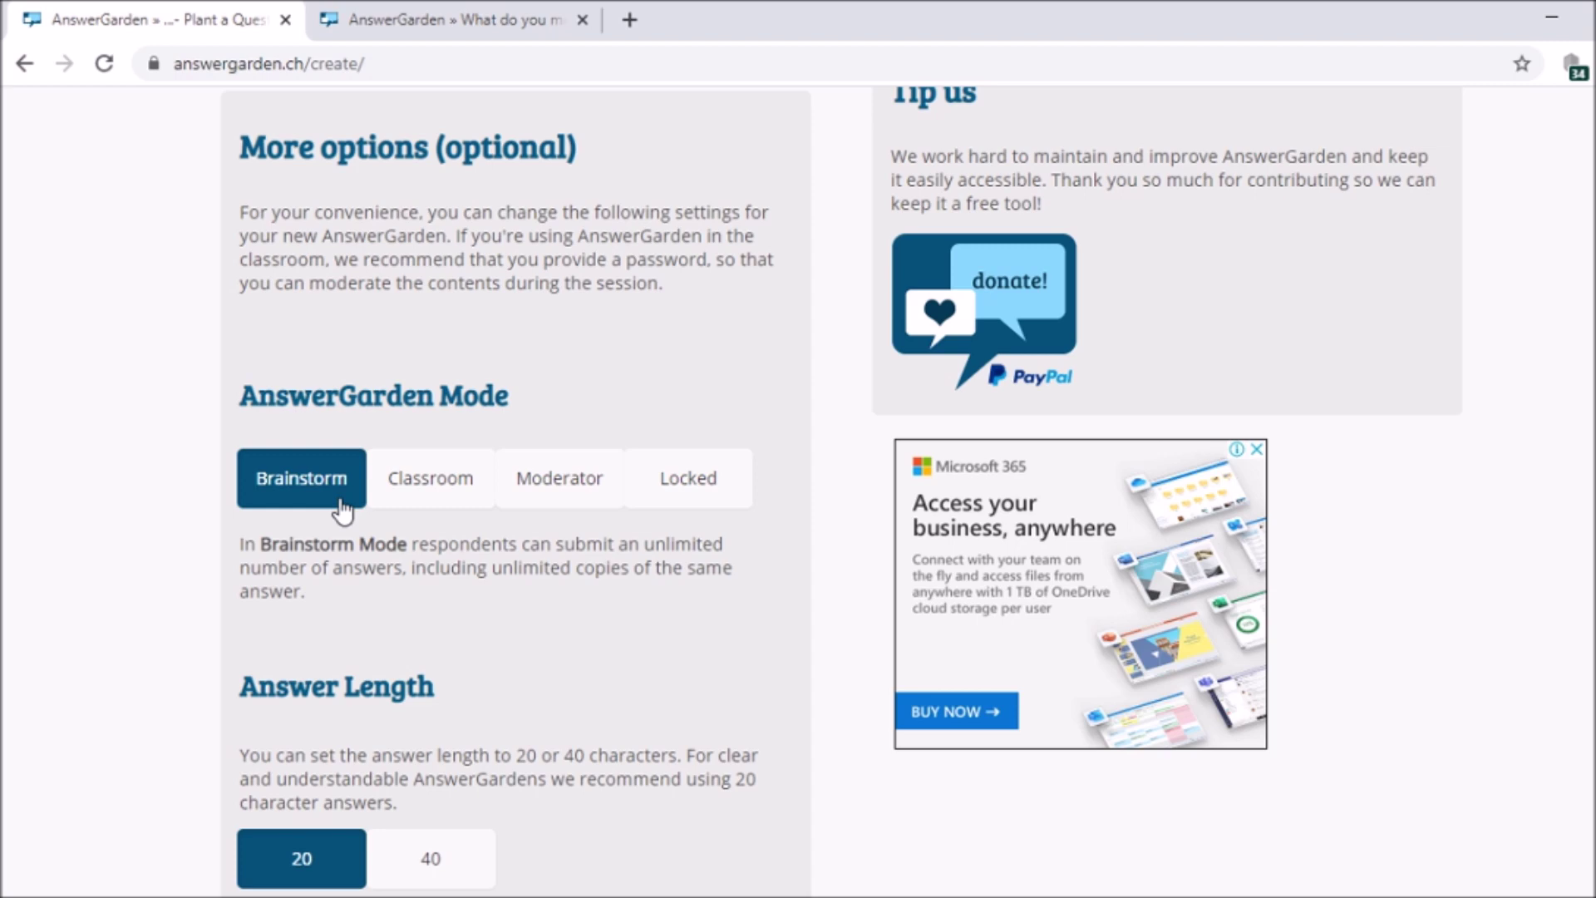
- Try Classroom mode, then set the garden to Moderator mode so answers need approval
left_click(453, 466)
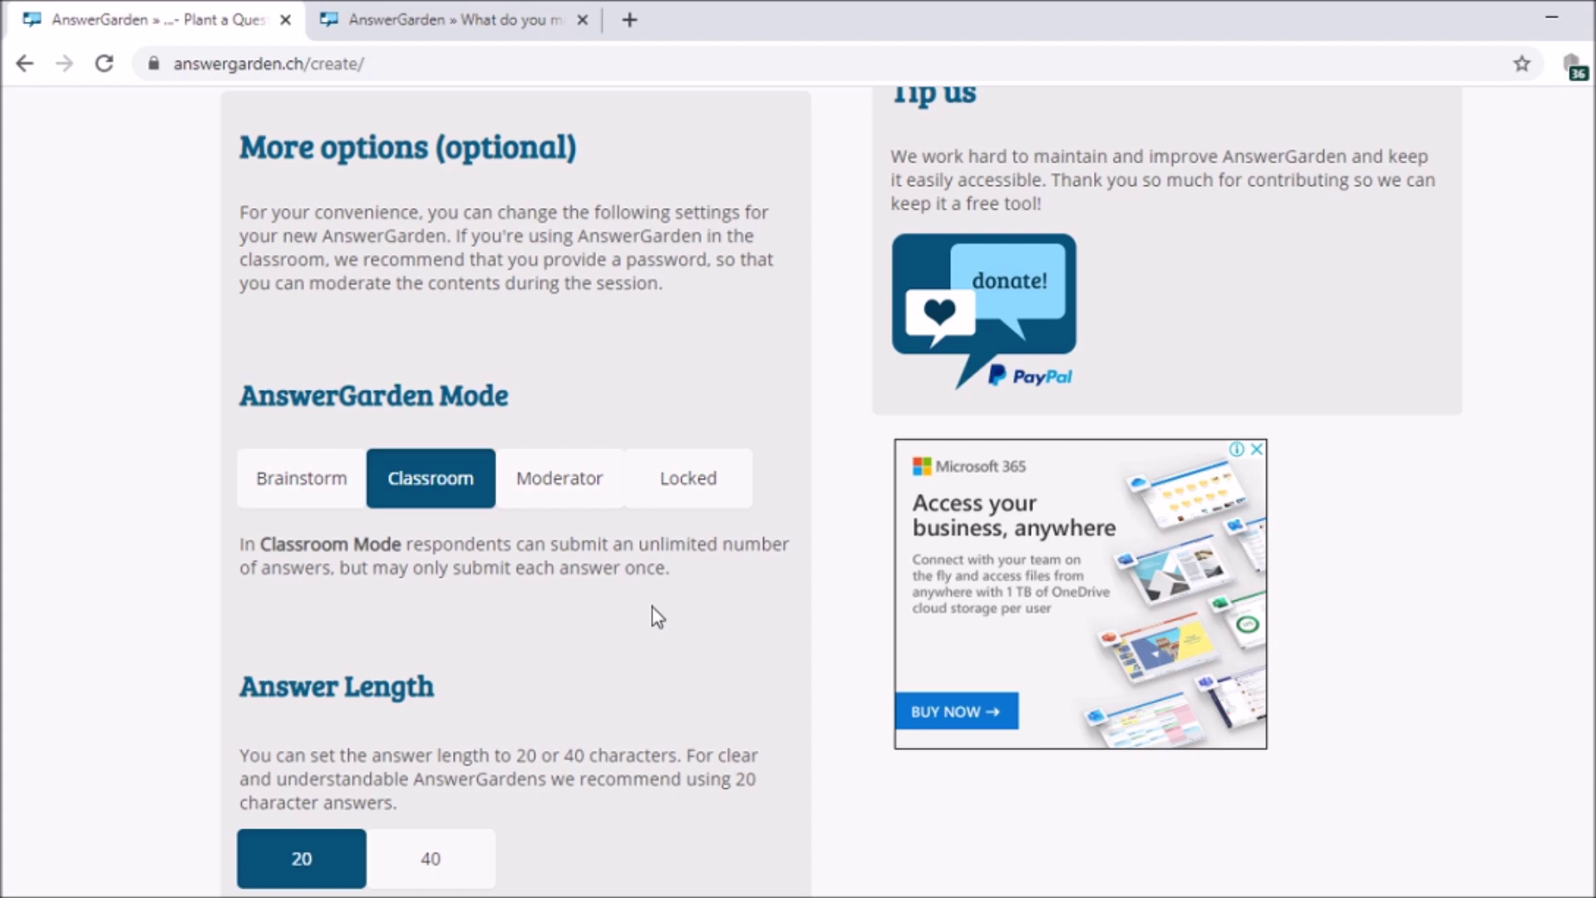
left_click(556, 501)
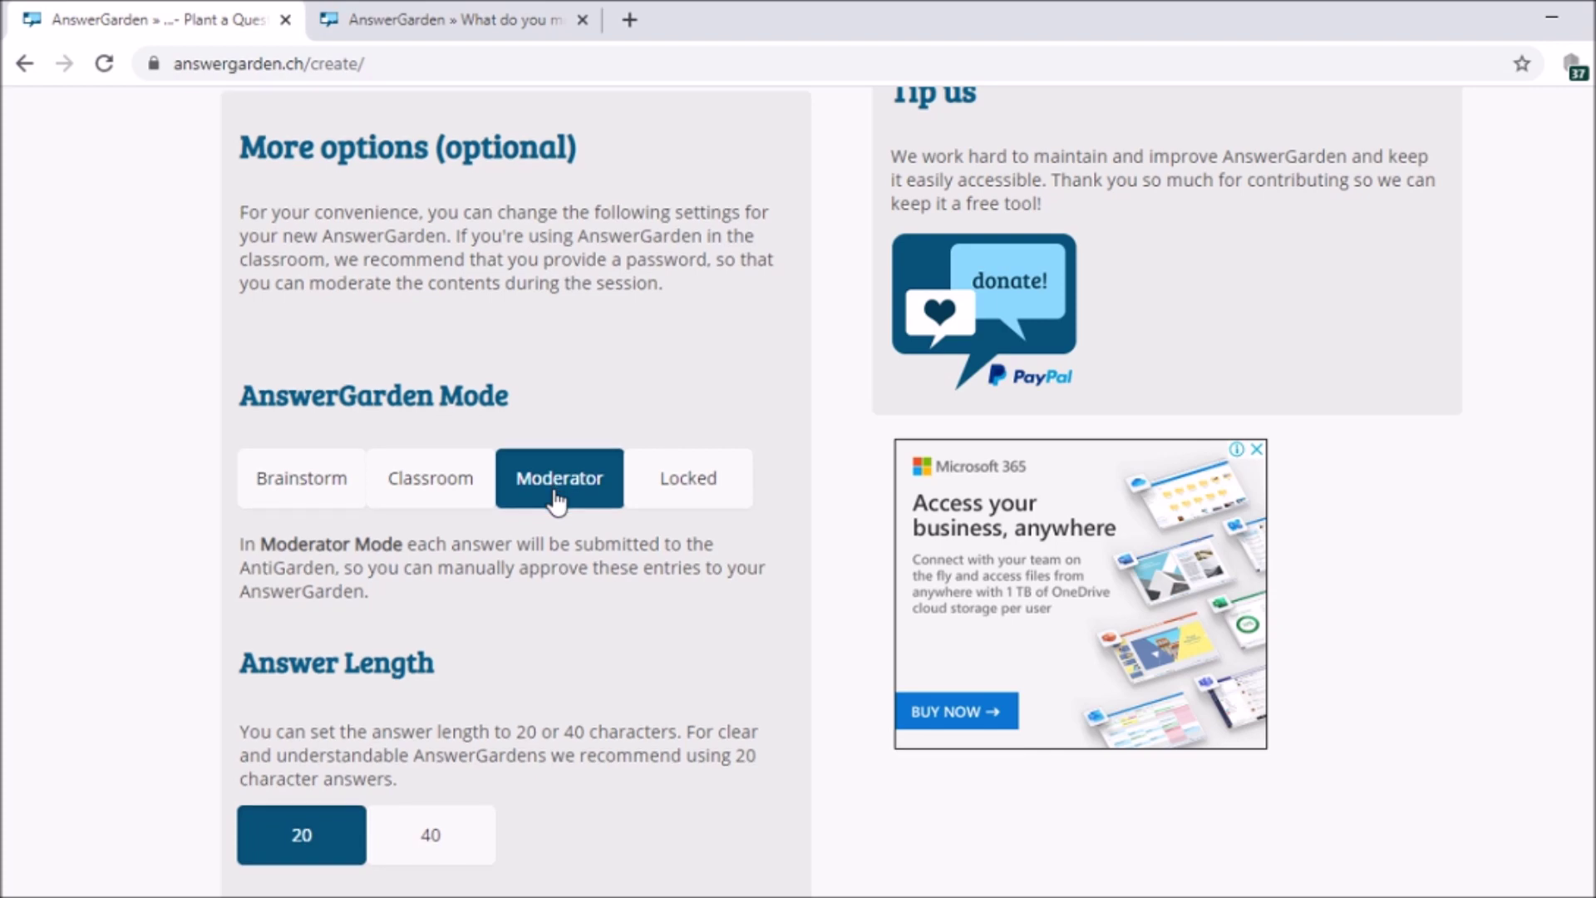
- Try Locked mode, then return the garden to Classroom mode
left_click(722, 508)
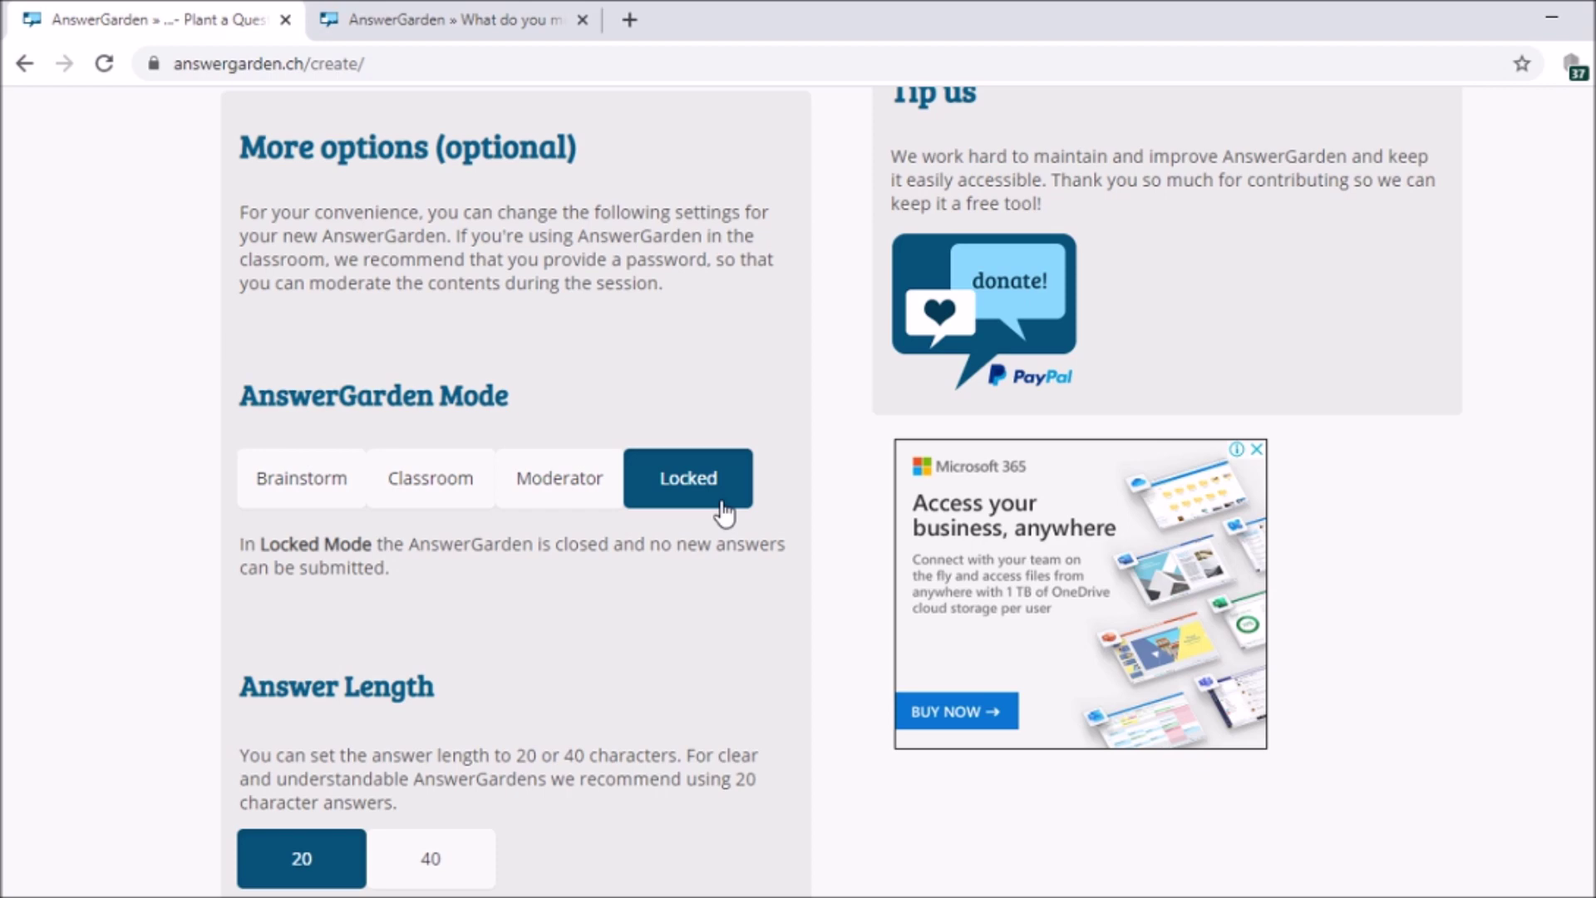
left_click(431, 478)
scroll(536, 605, "down", 3)
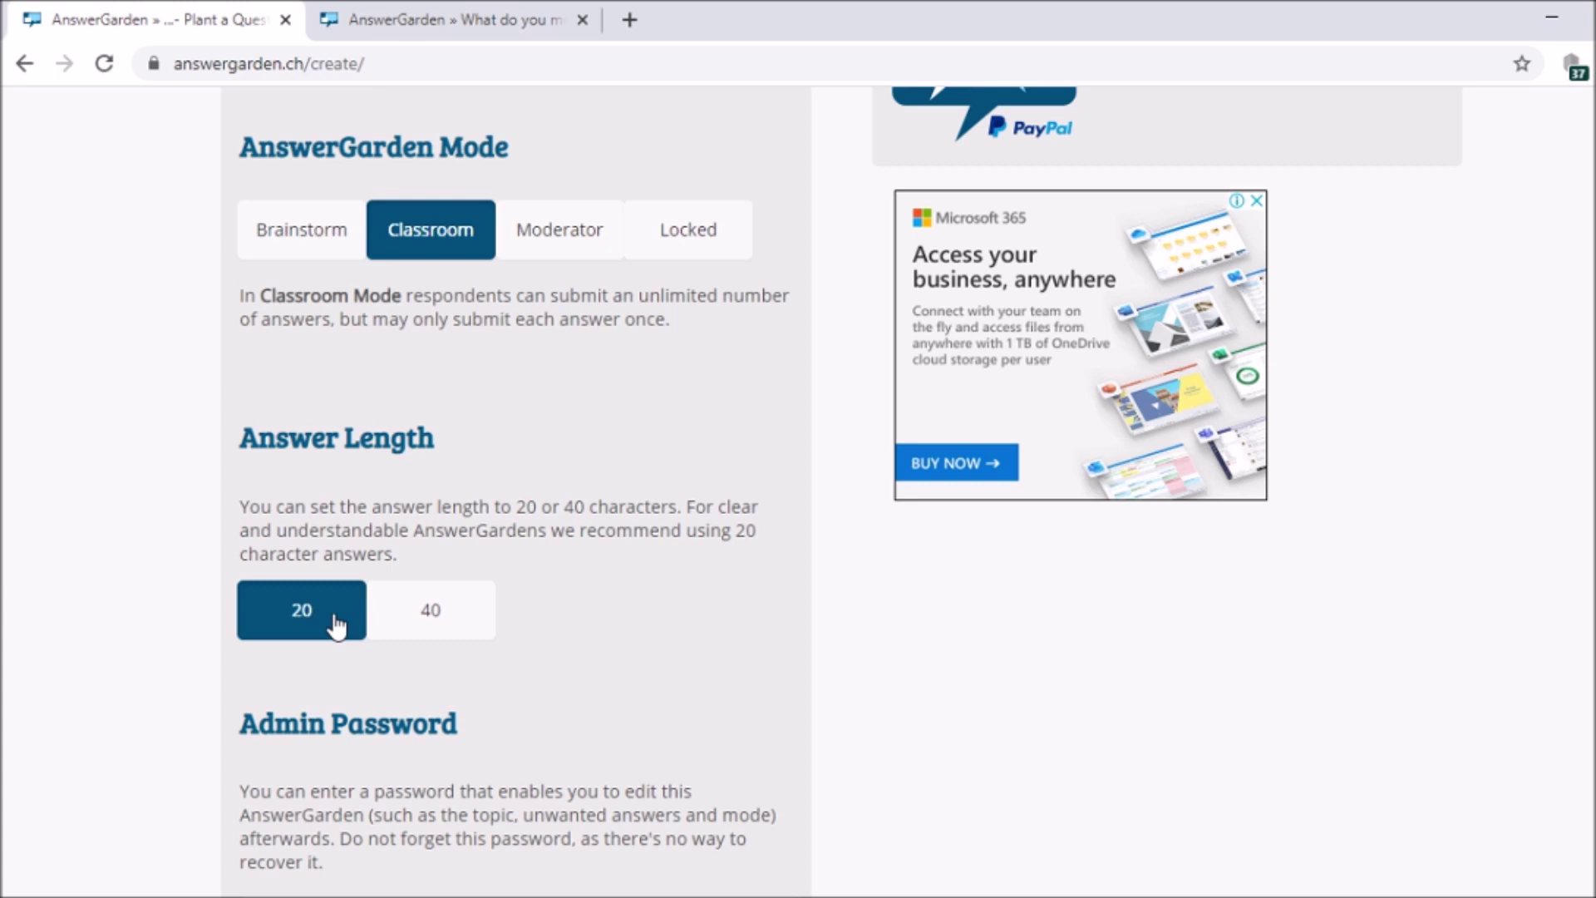
- Set Answer Length to 40 characters and paste in an admin password
left_click(447, 625)
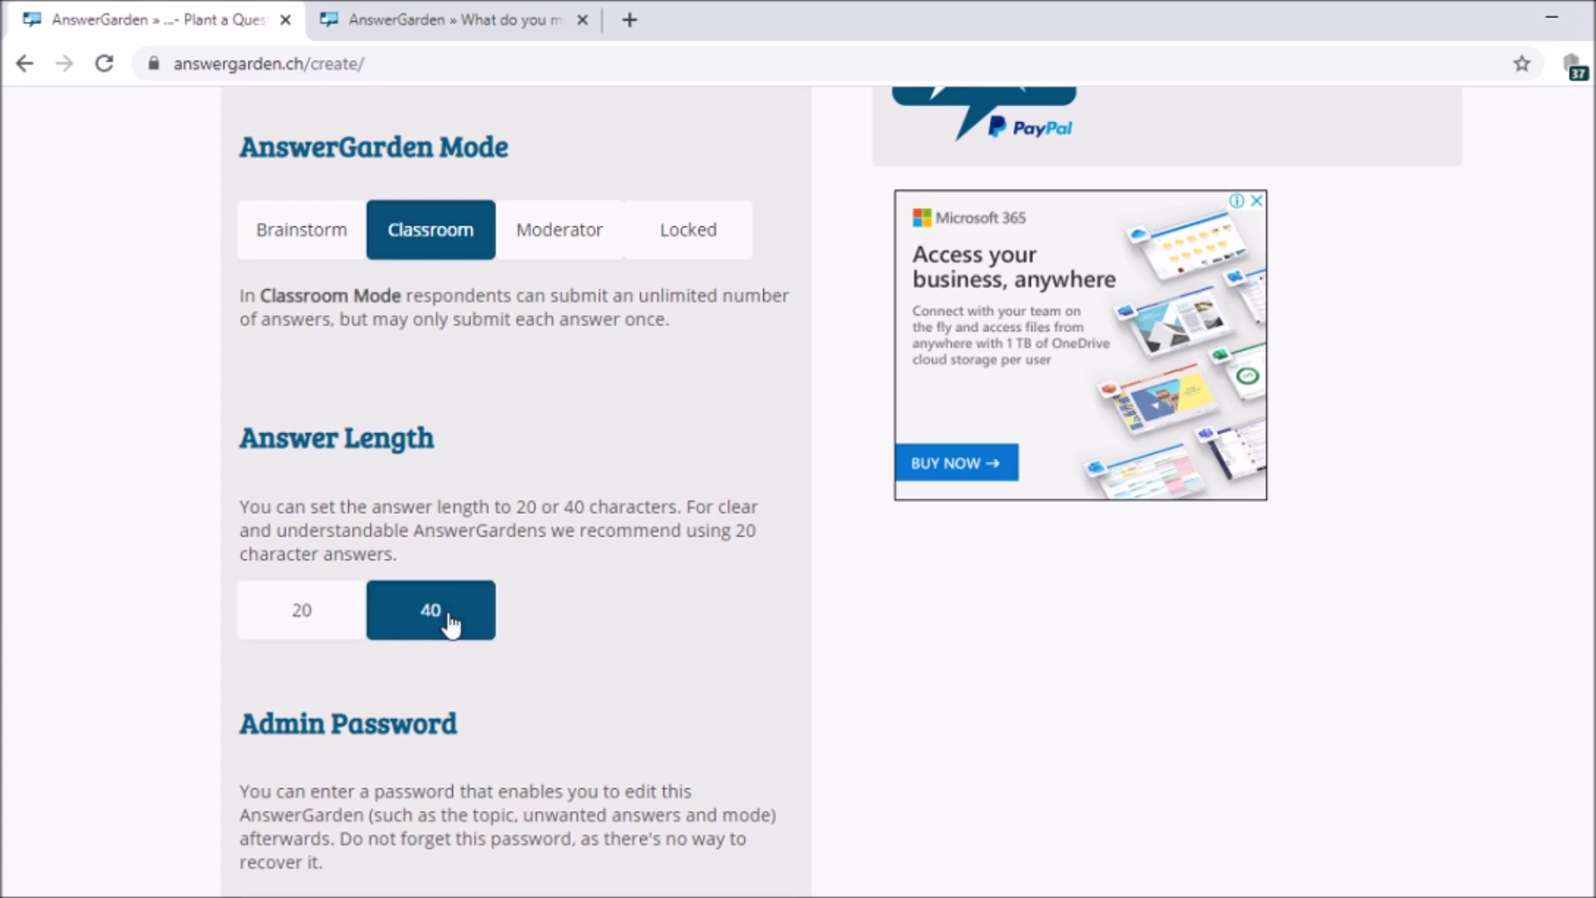
scroll(449, 625, "down", 2)
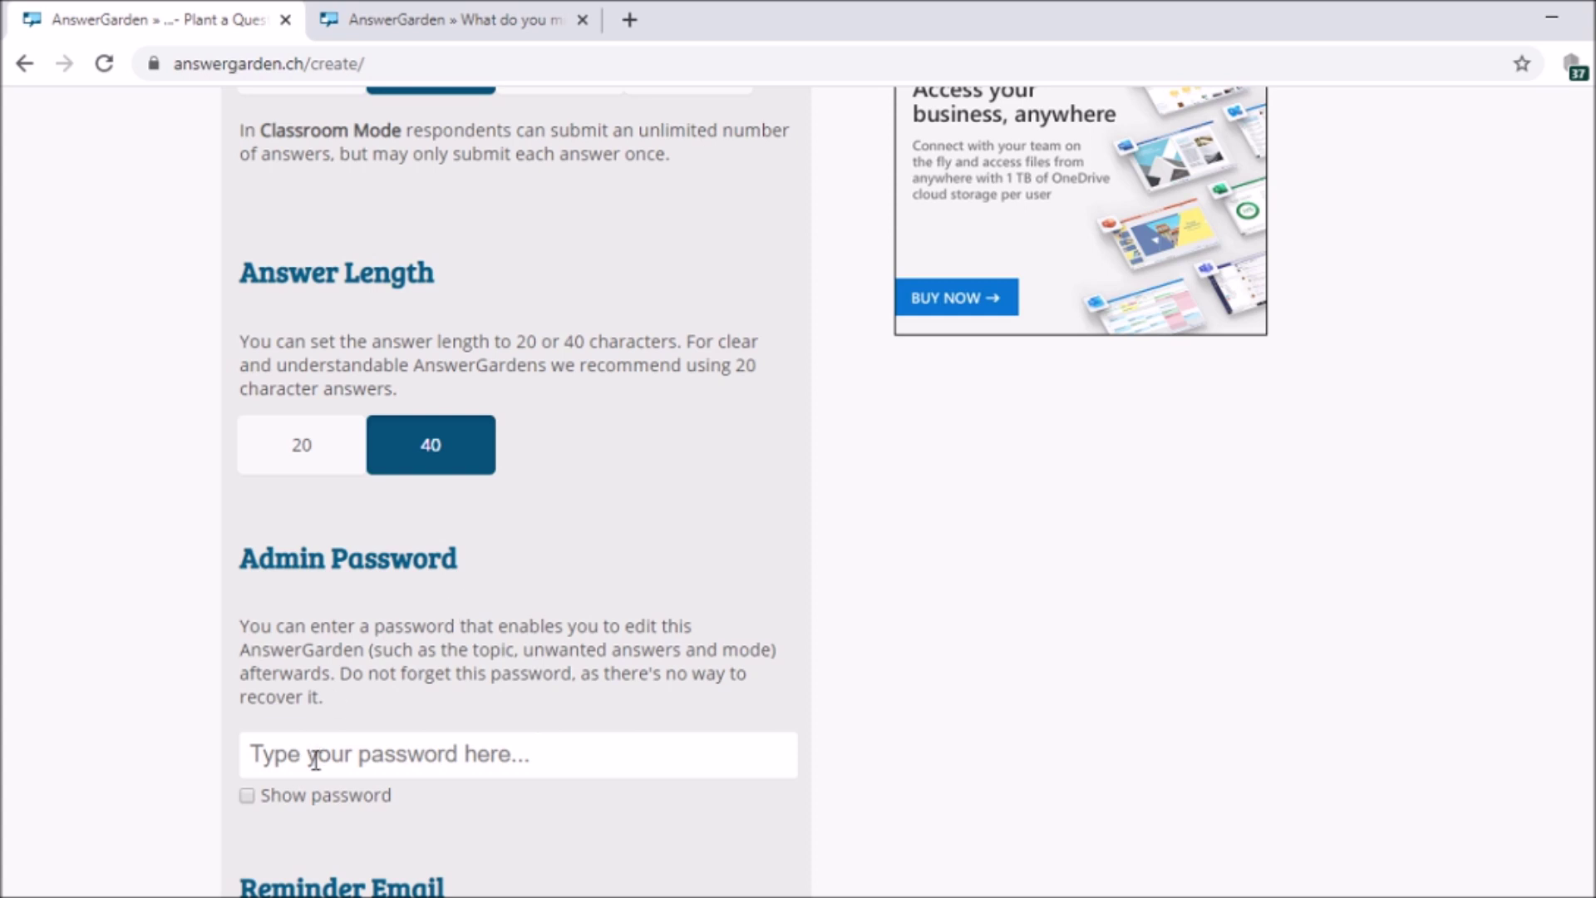
left_click(359, 748)
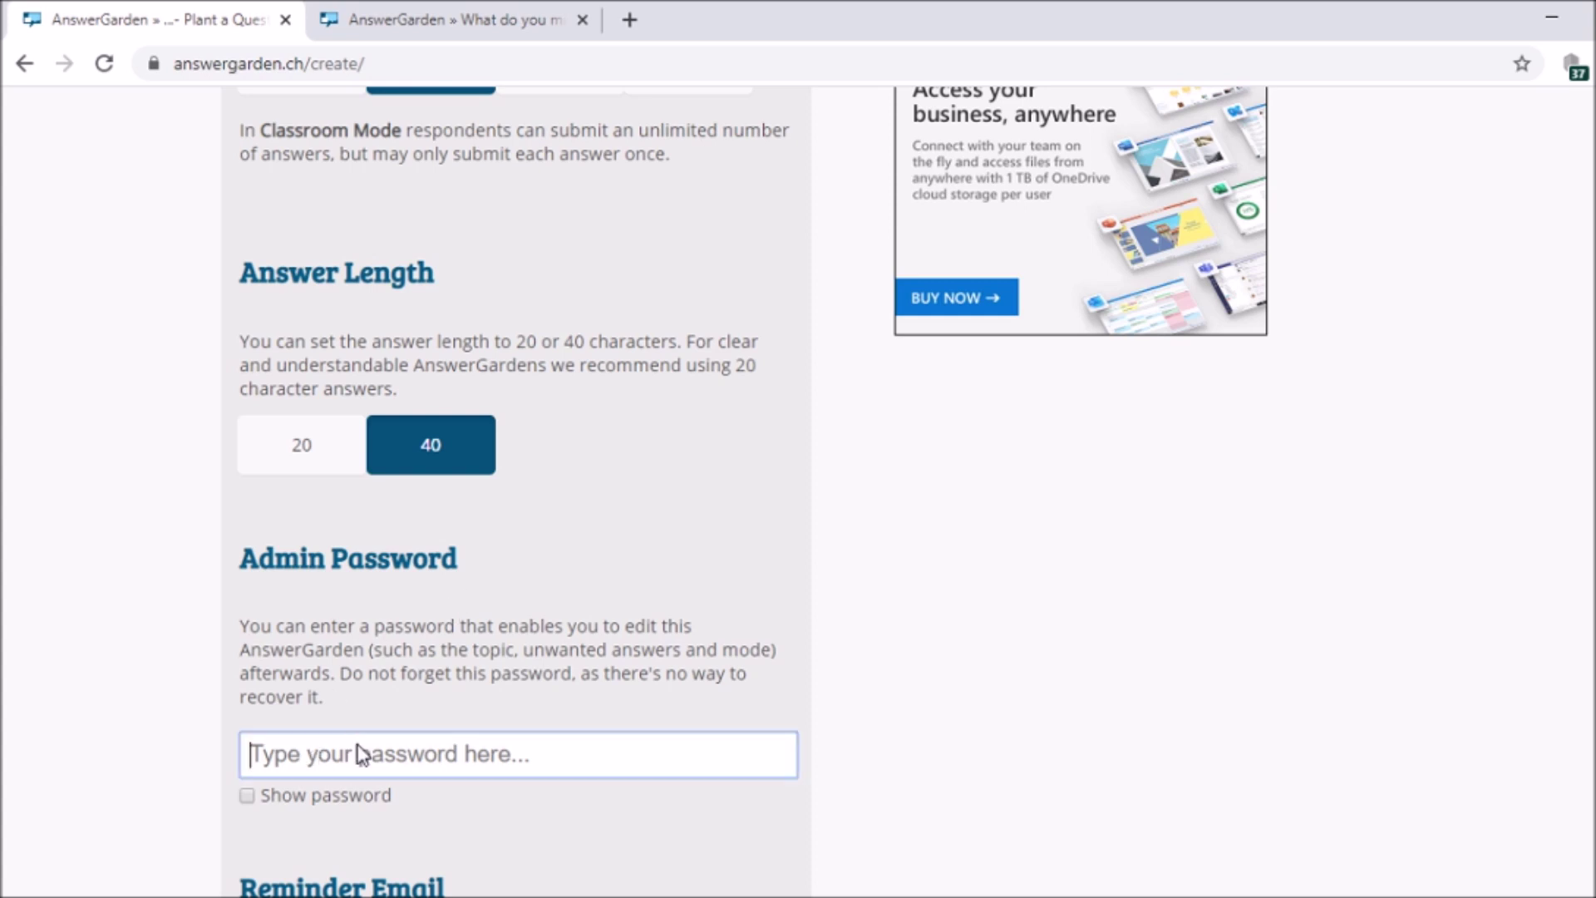
key("ctrl+v")
scroll(527, 815, "down", 5)
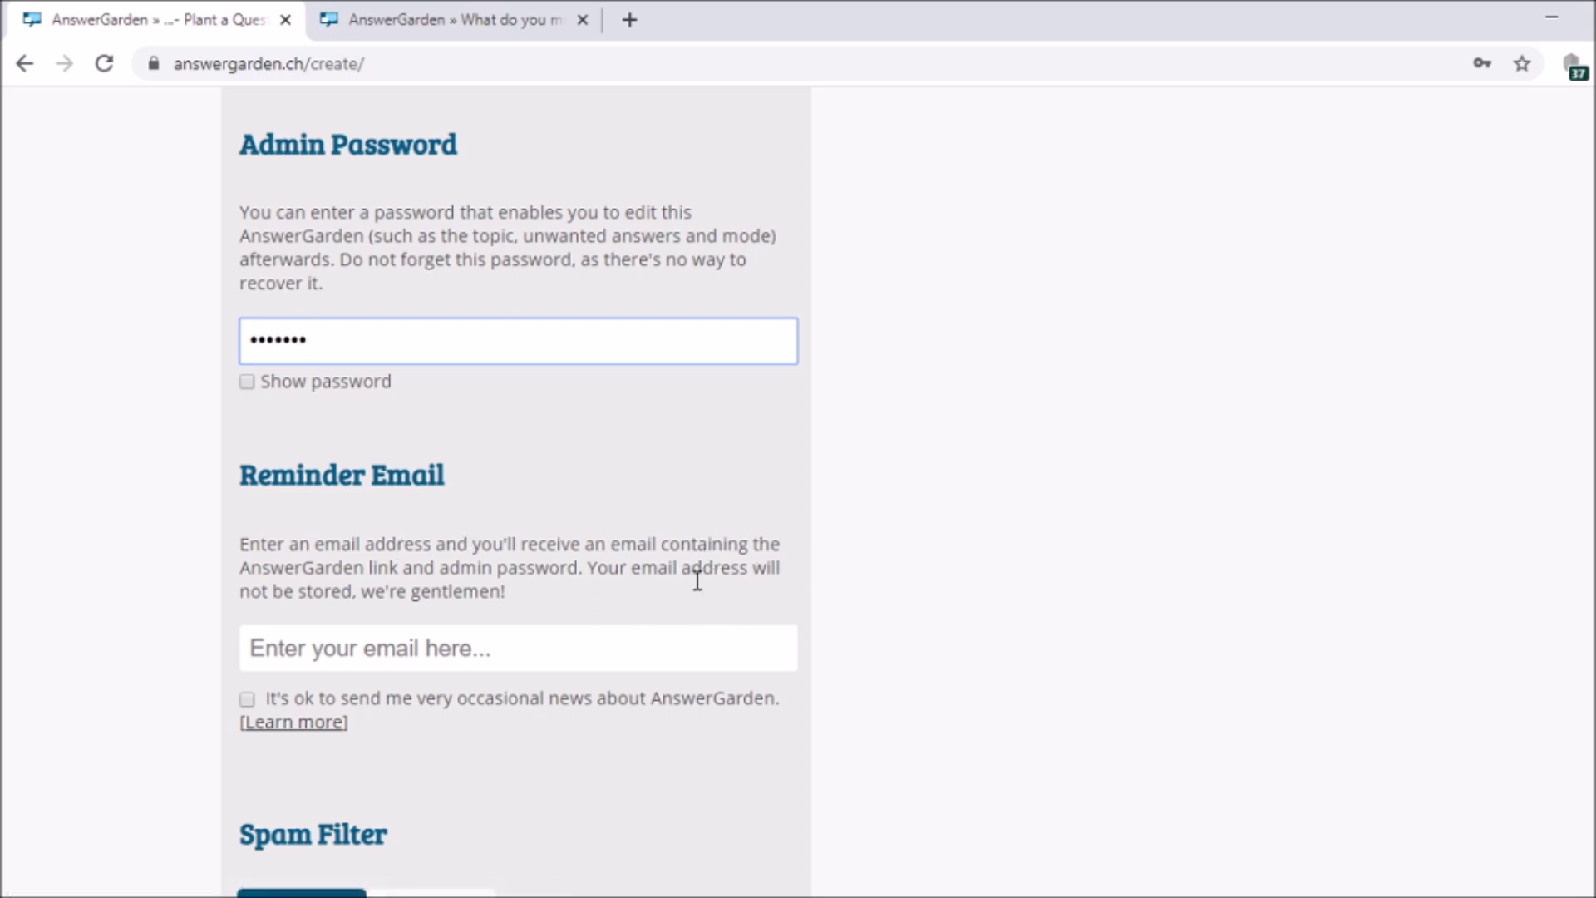
scroll(695, 473, "down", 6)
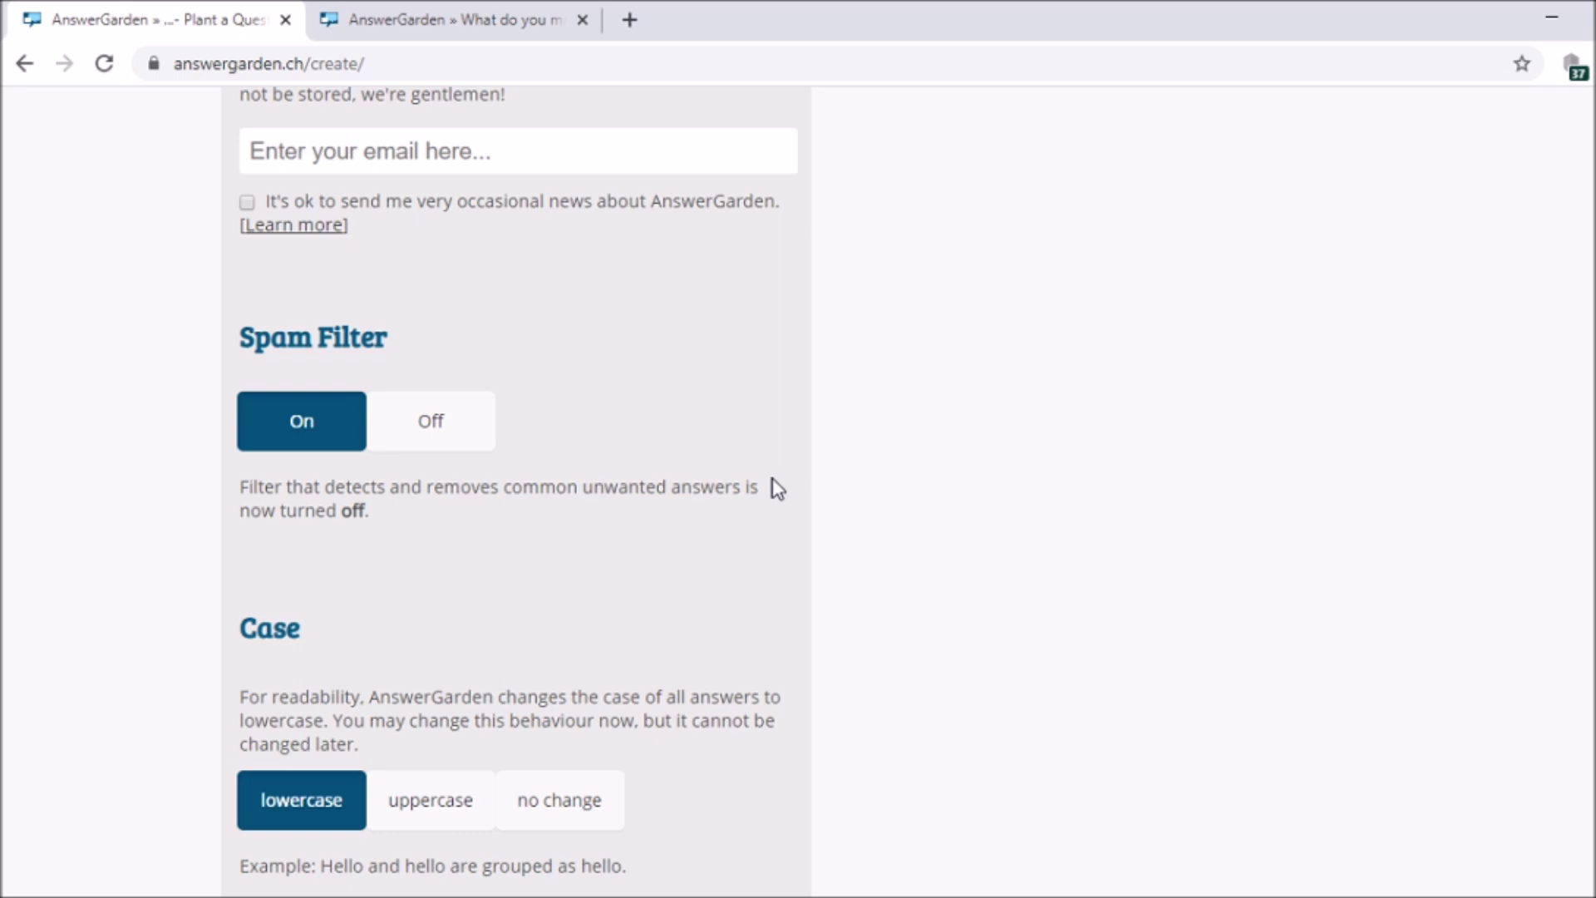
left_click(462, 430)
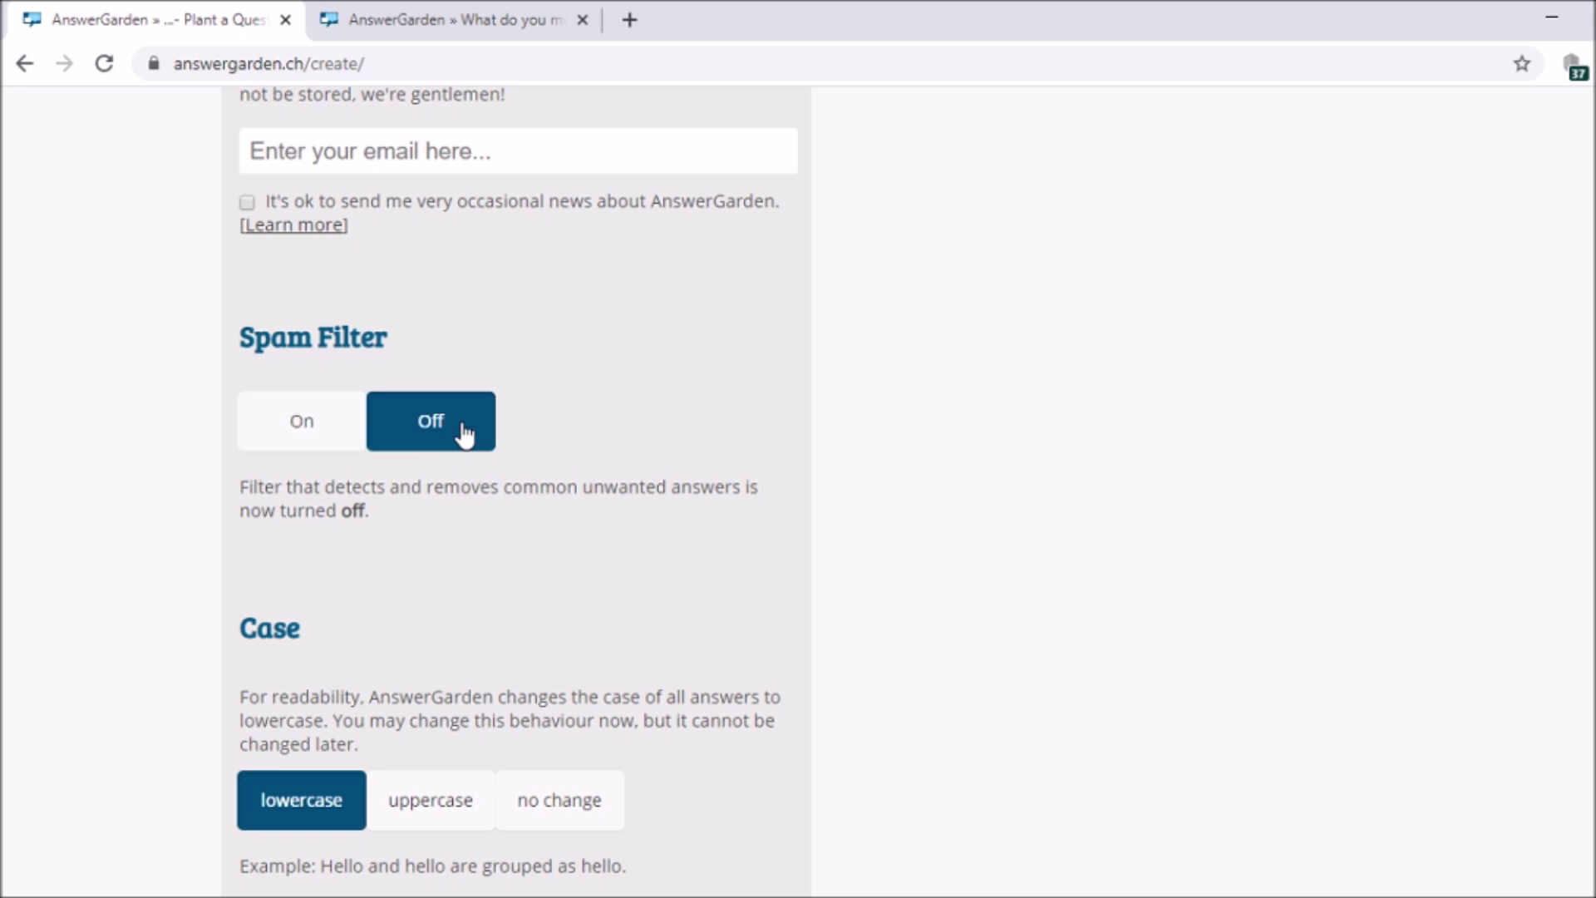
left_click(313, 438)
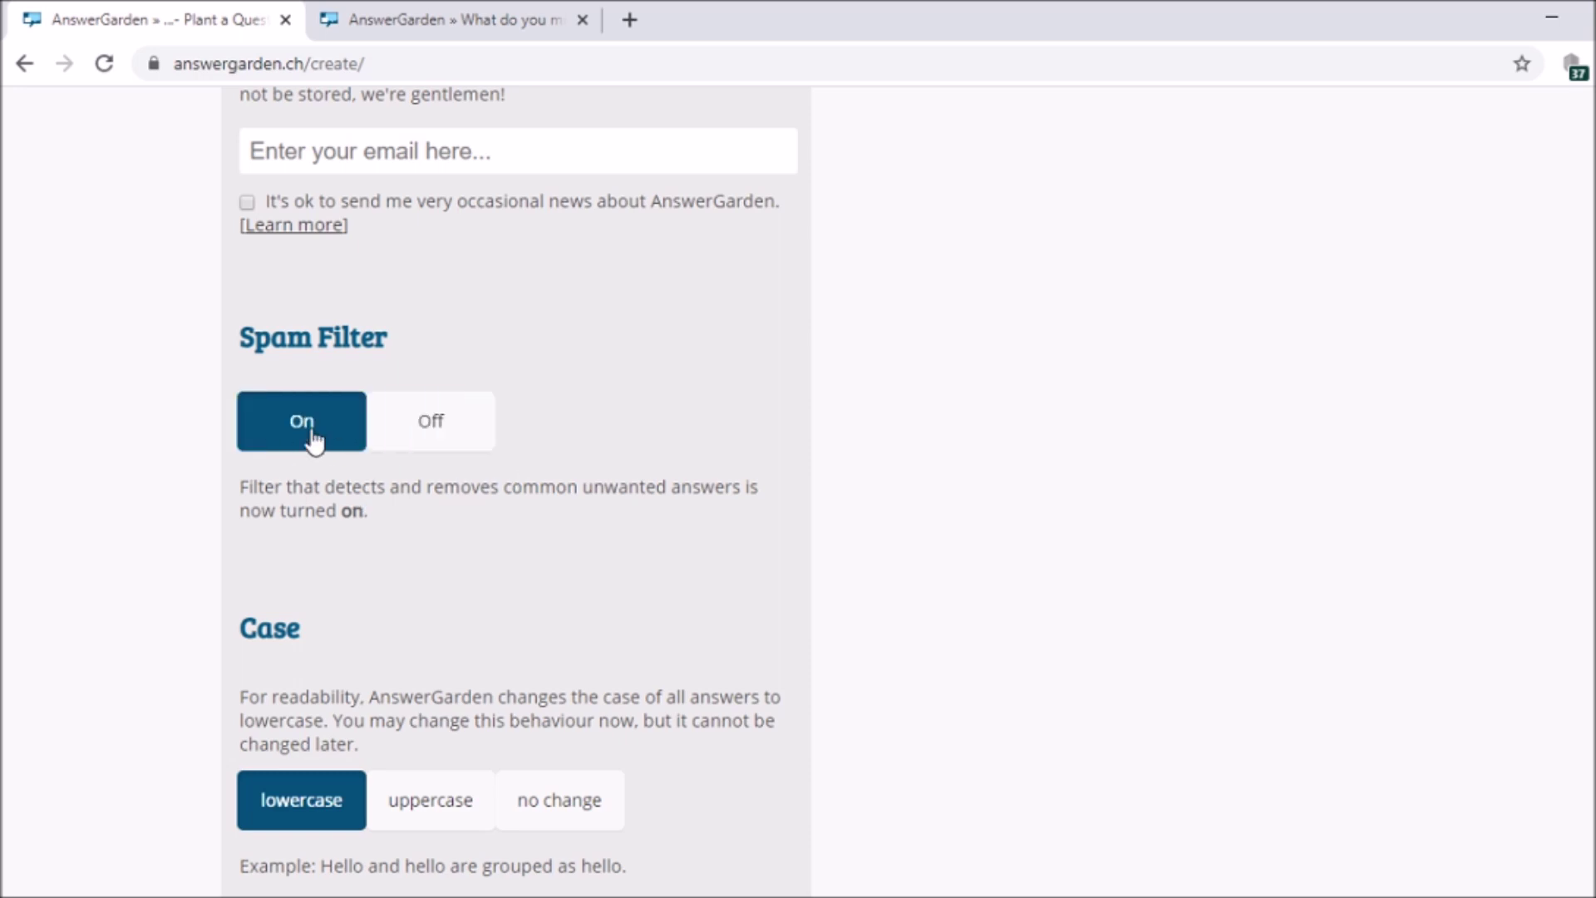
scroll(382, 673, "down", 2)
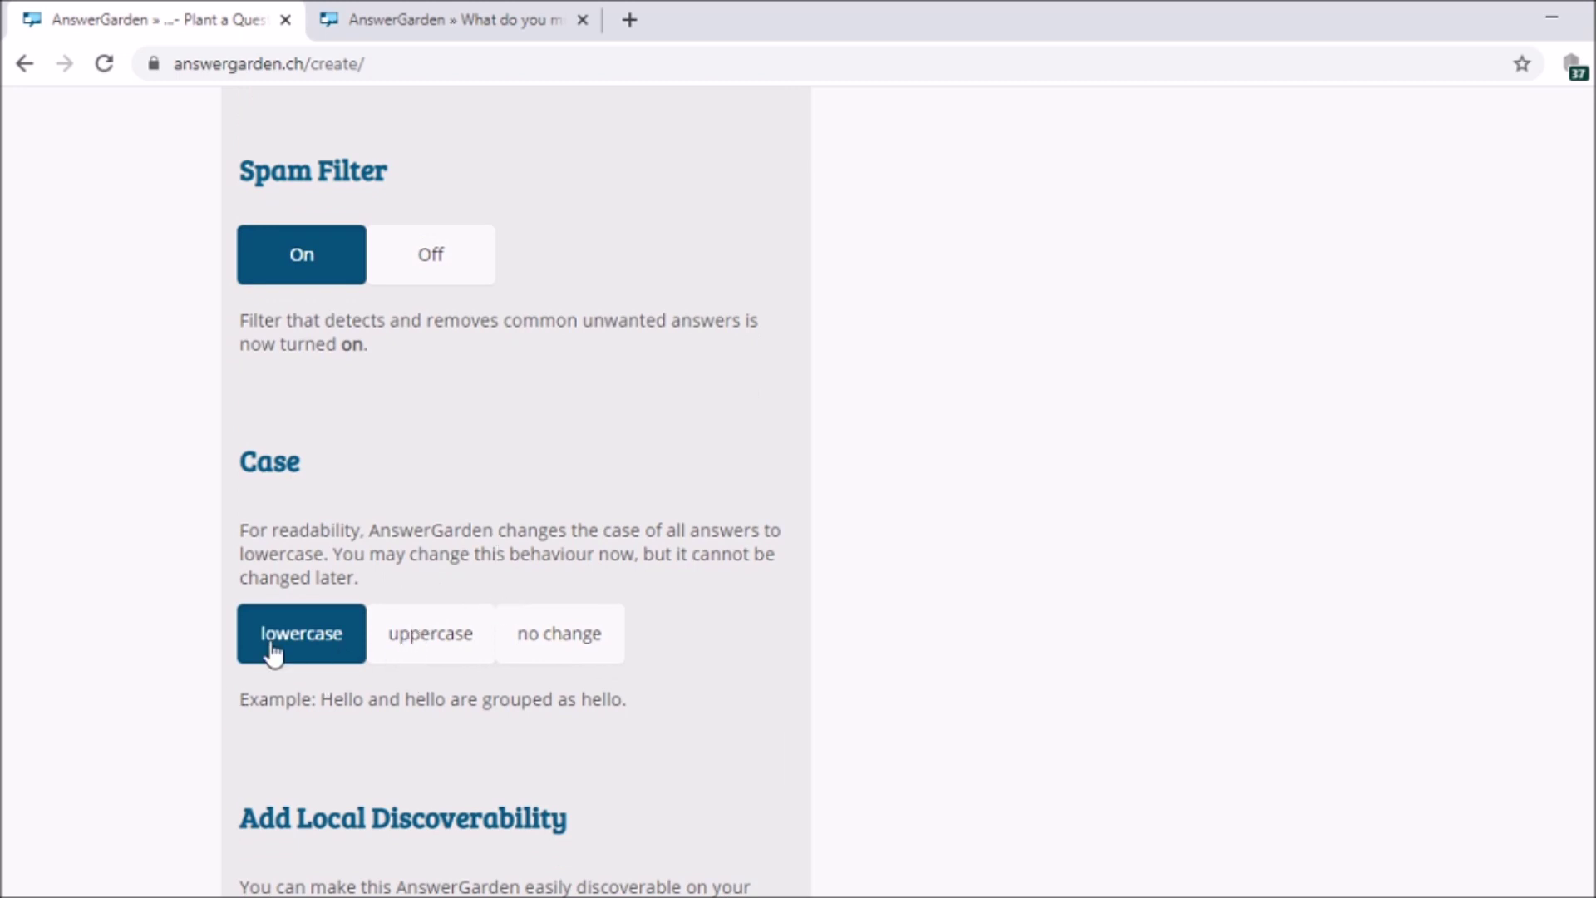
left_click(434, 638)
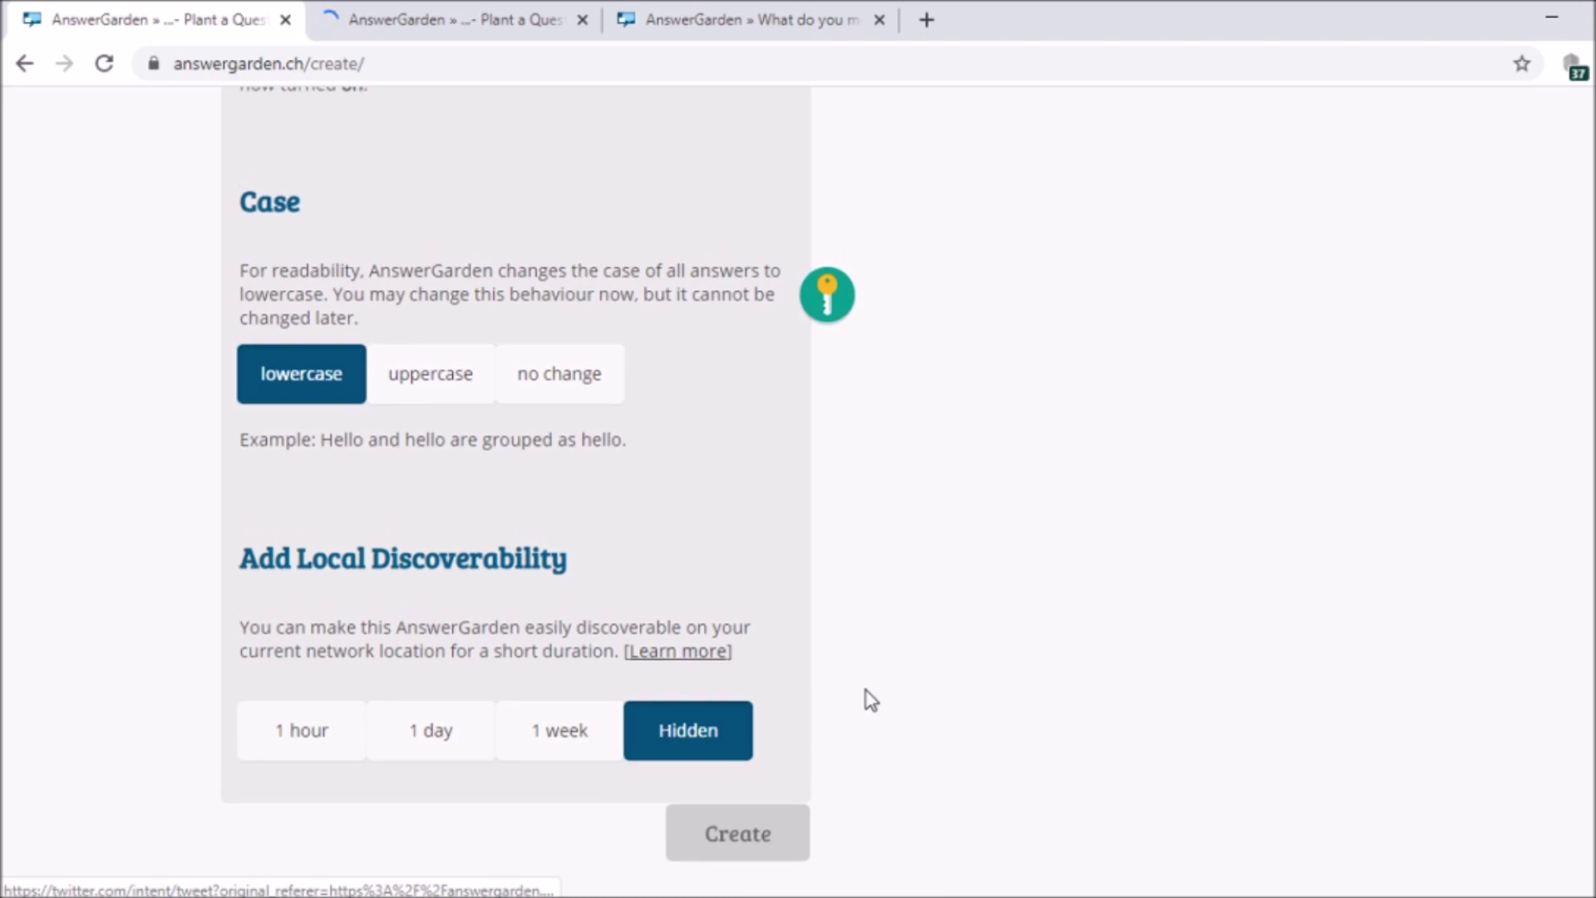
scroll(865, 699, "up", 4)
scroll(1056, 798, "down", 3)
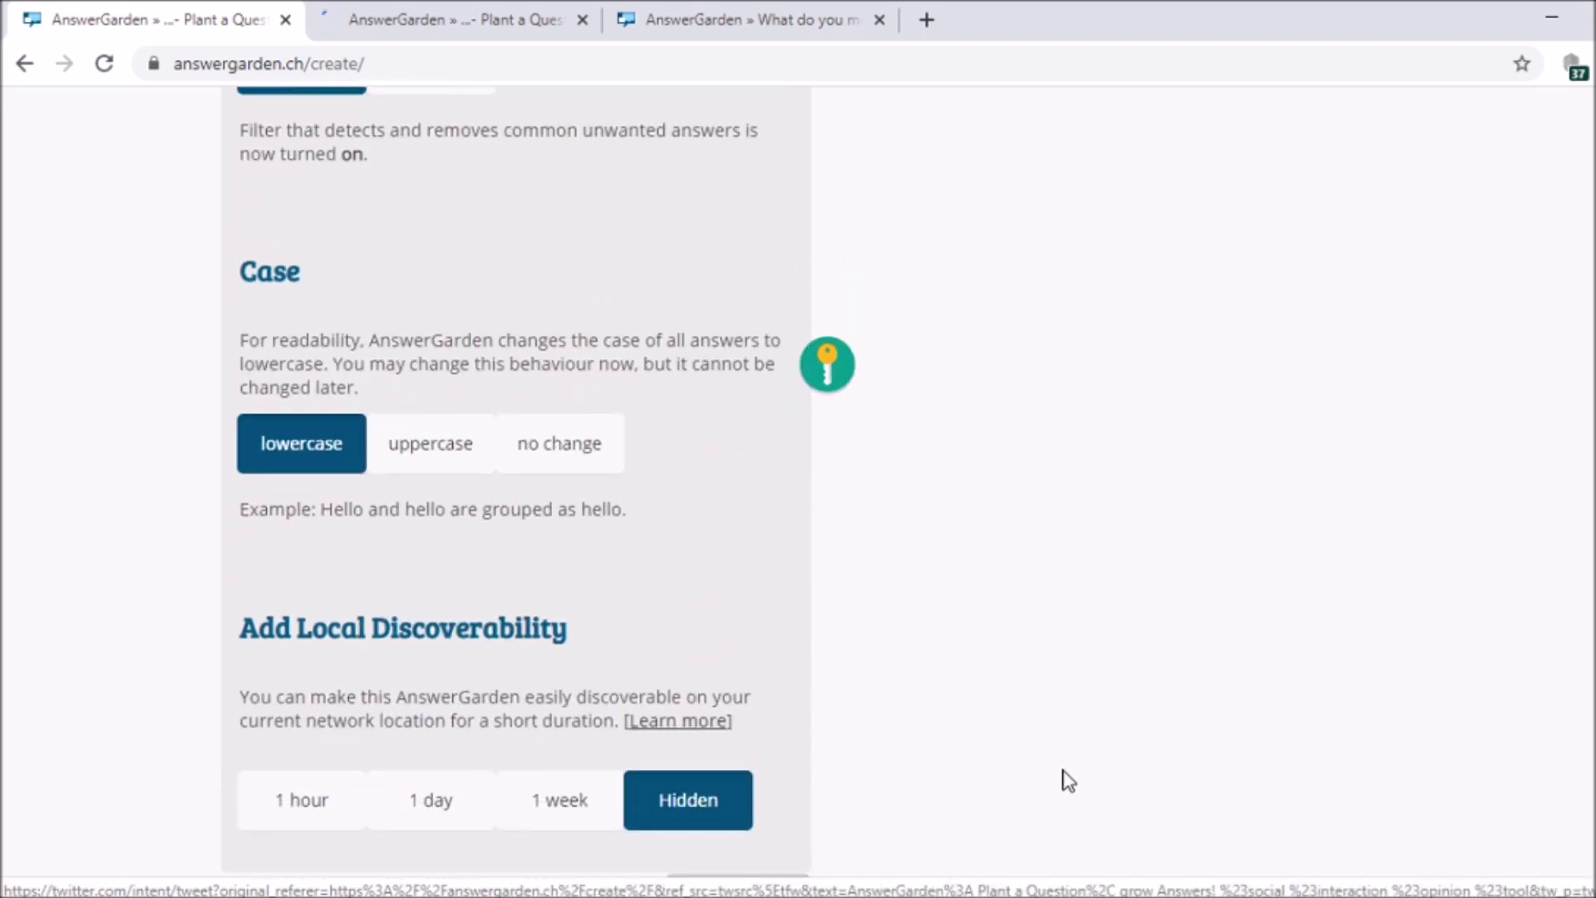
scroll(1068, 781, "down", 3)
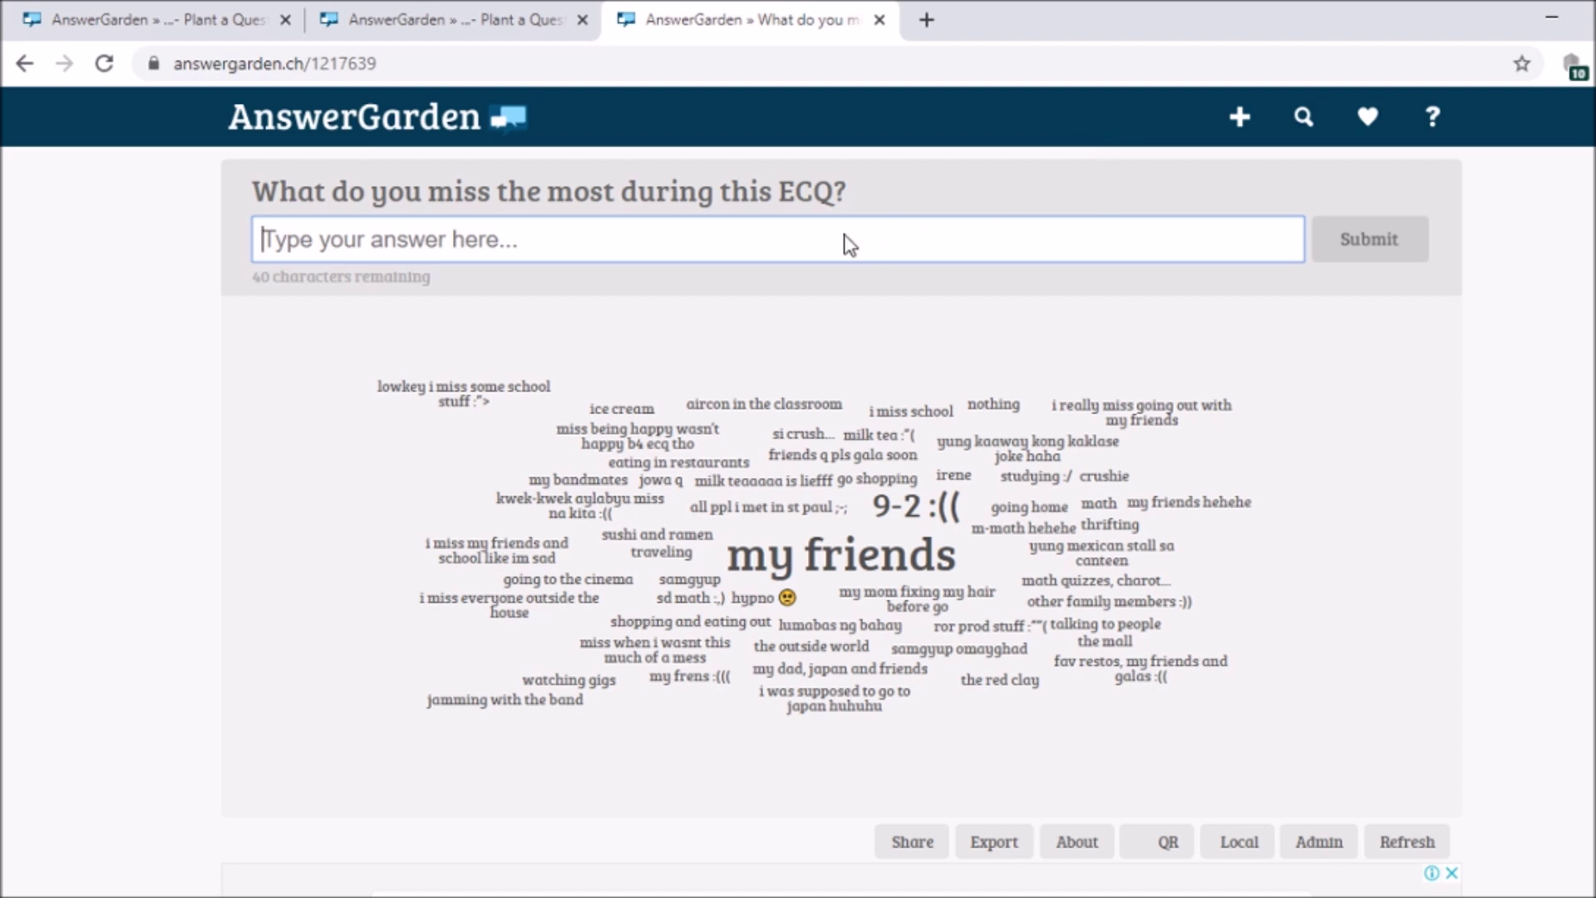
- Inspect the answers in the ECQ word cloud and select the garden's web address
mouse_move(913, 463)
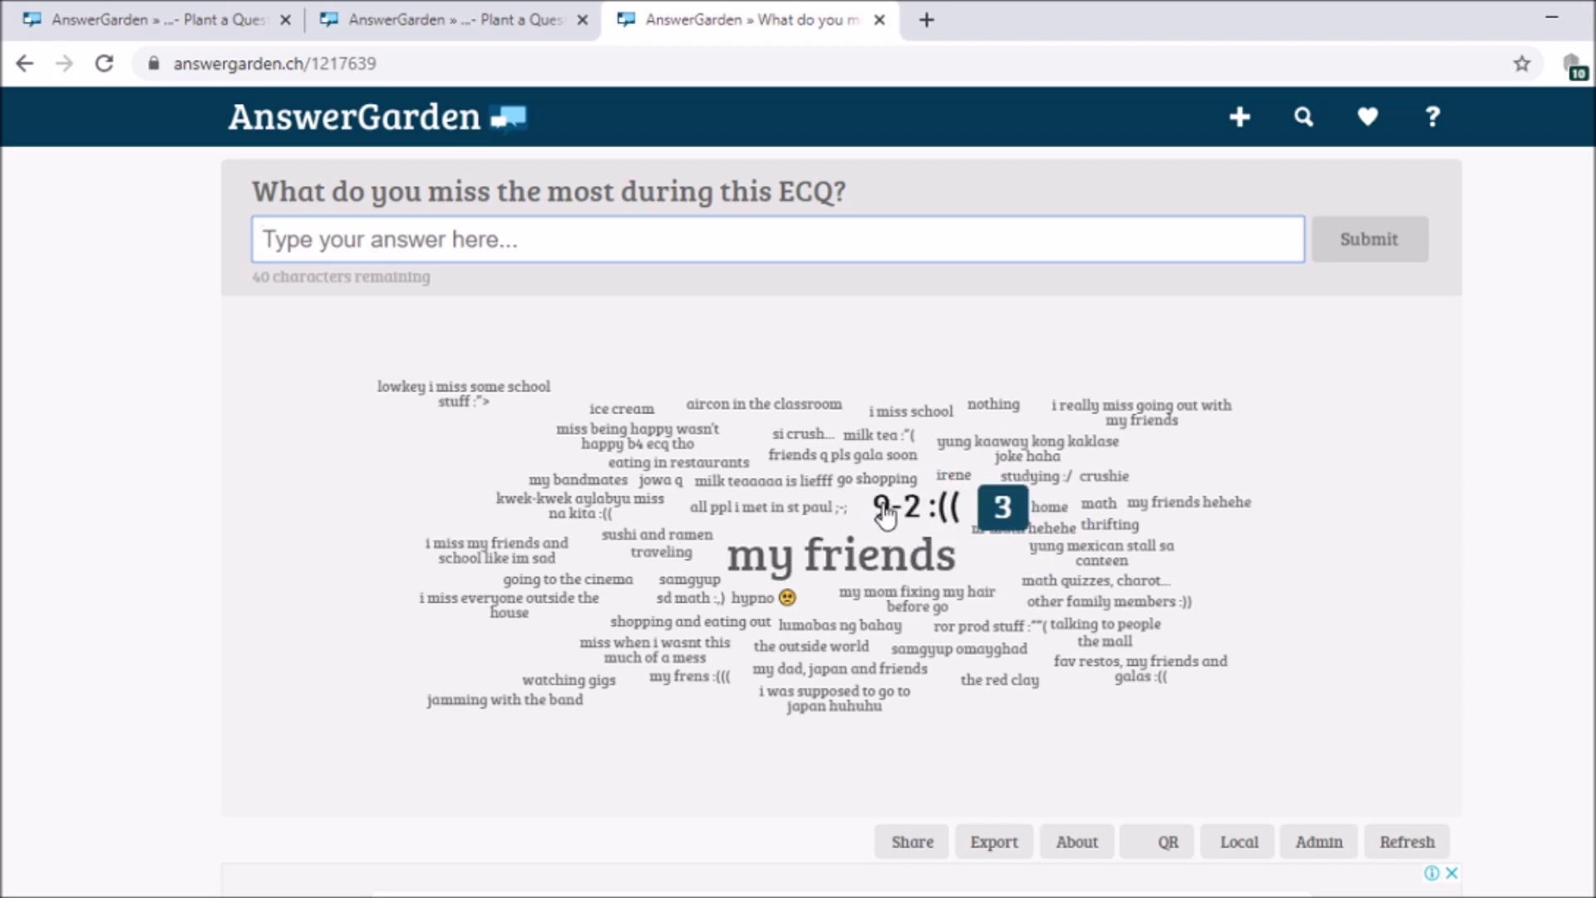
left_click(356, 66)
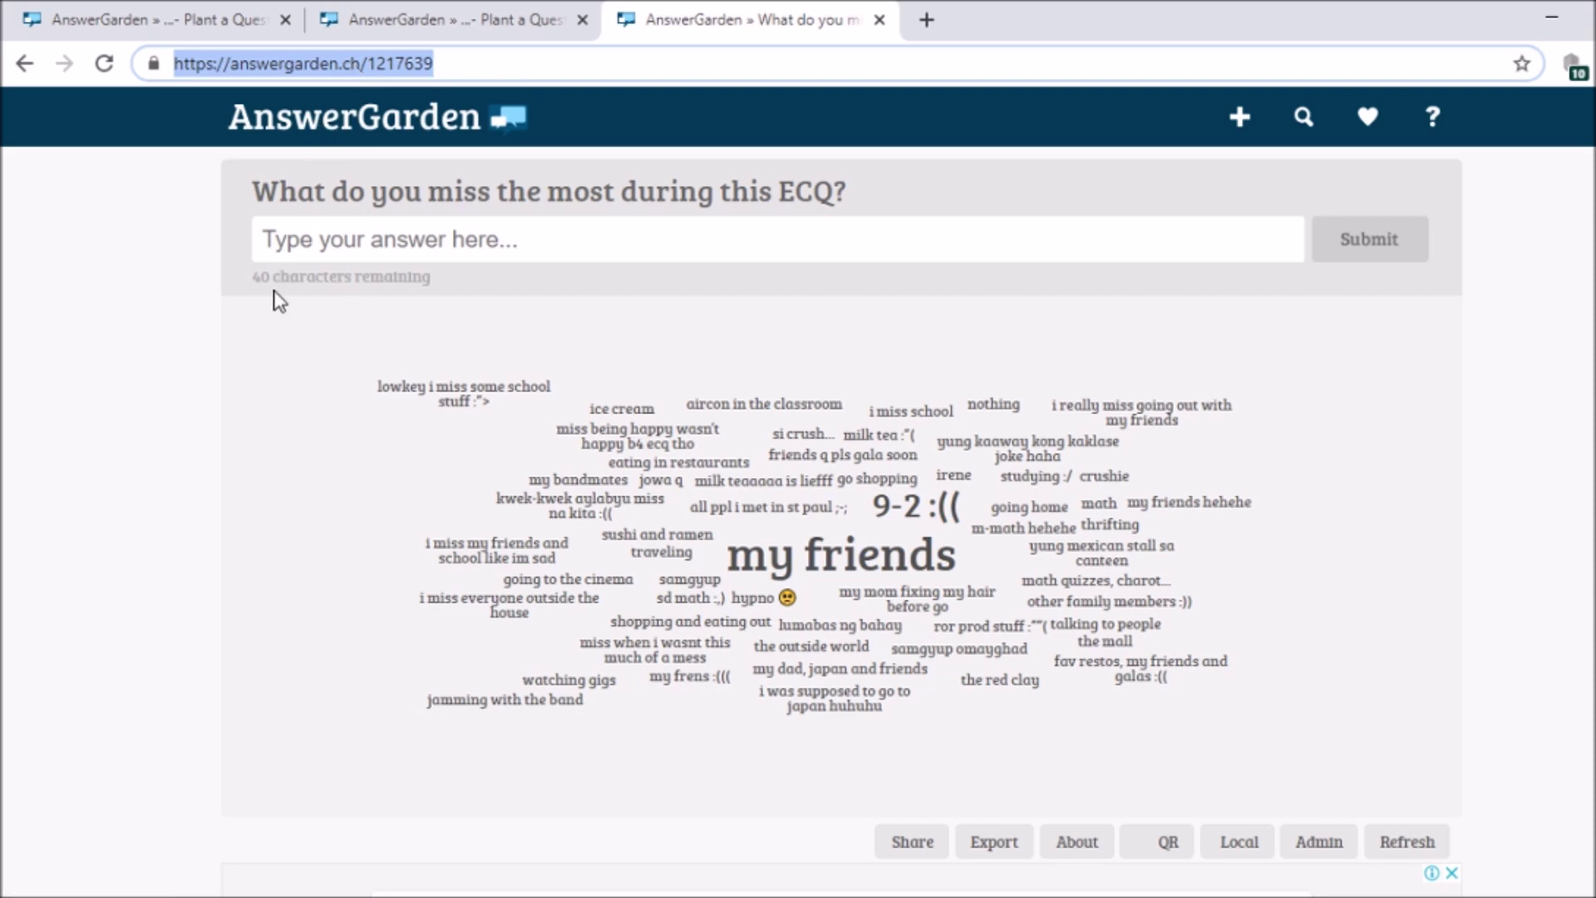
- Submit the answer 'my advisory class' to the ECQ garden, correcting typos along the way
left_click_drag(262, 289, 434, 281)
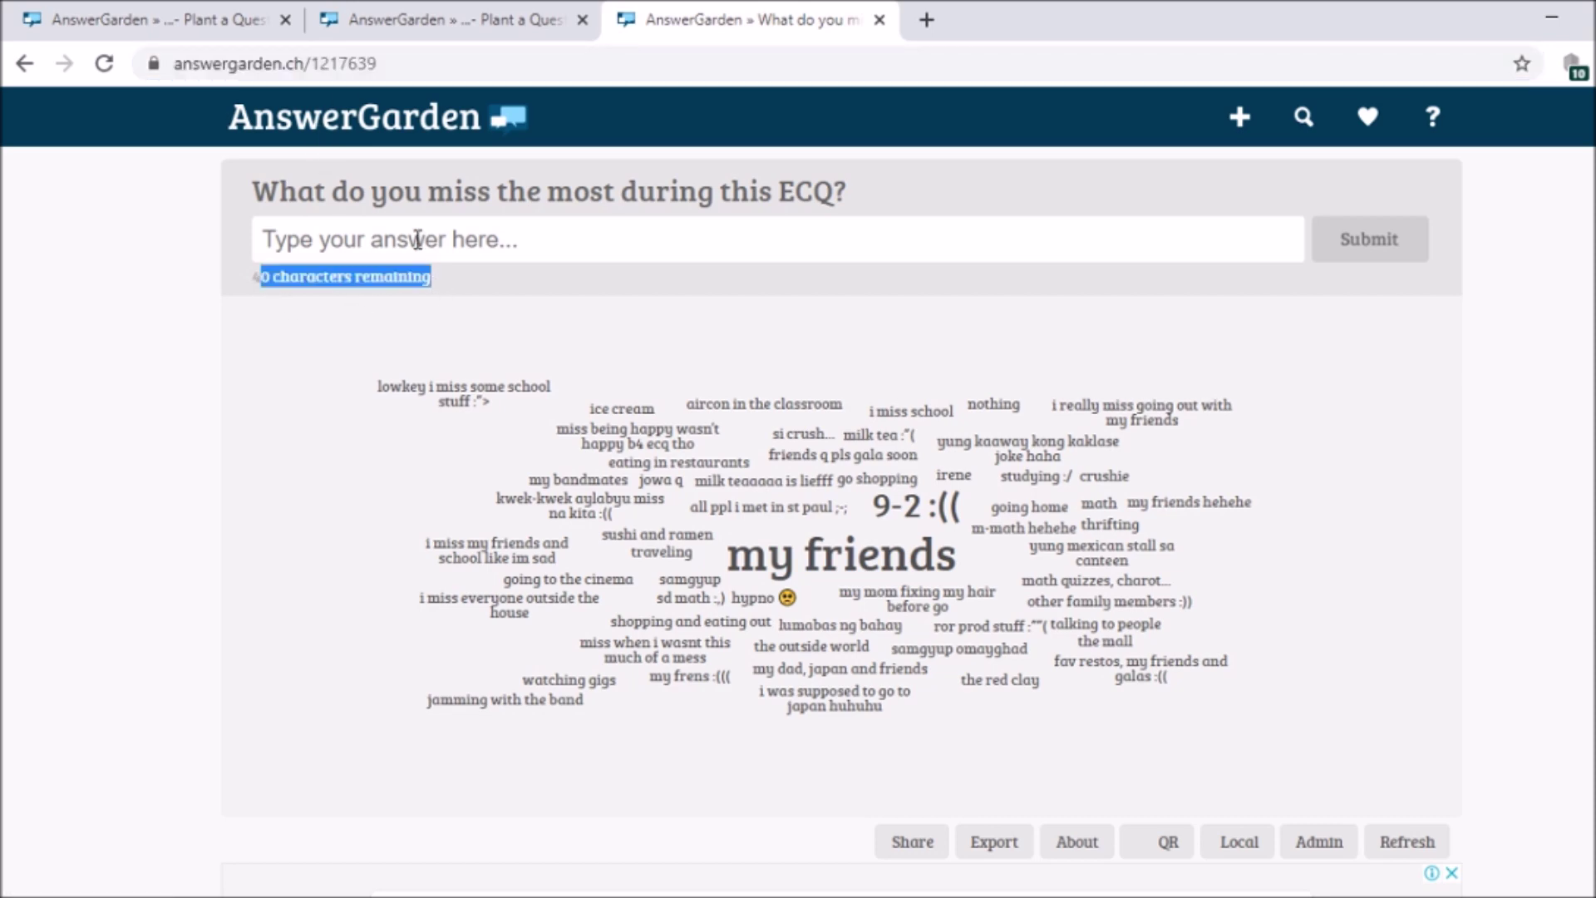
left_click(417, 239)
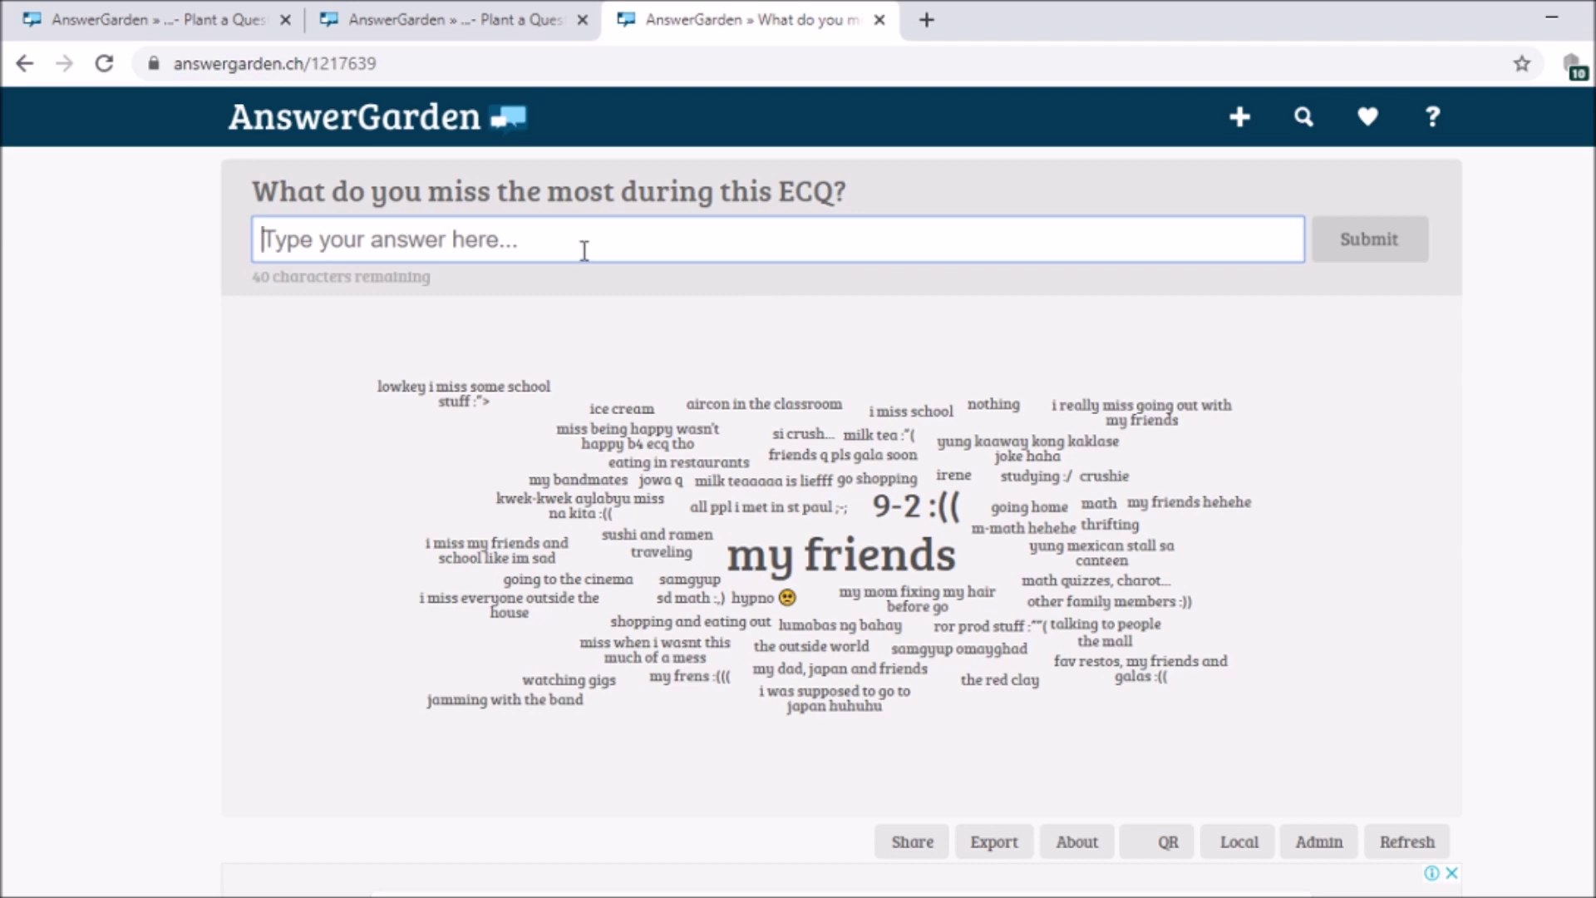
type("my ")
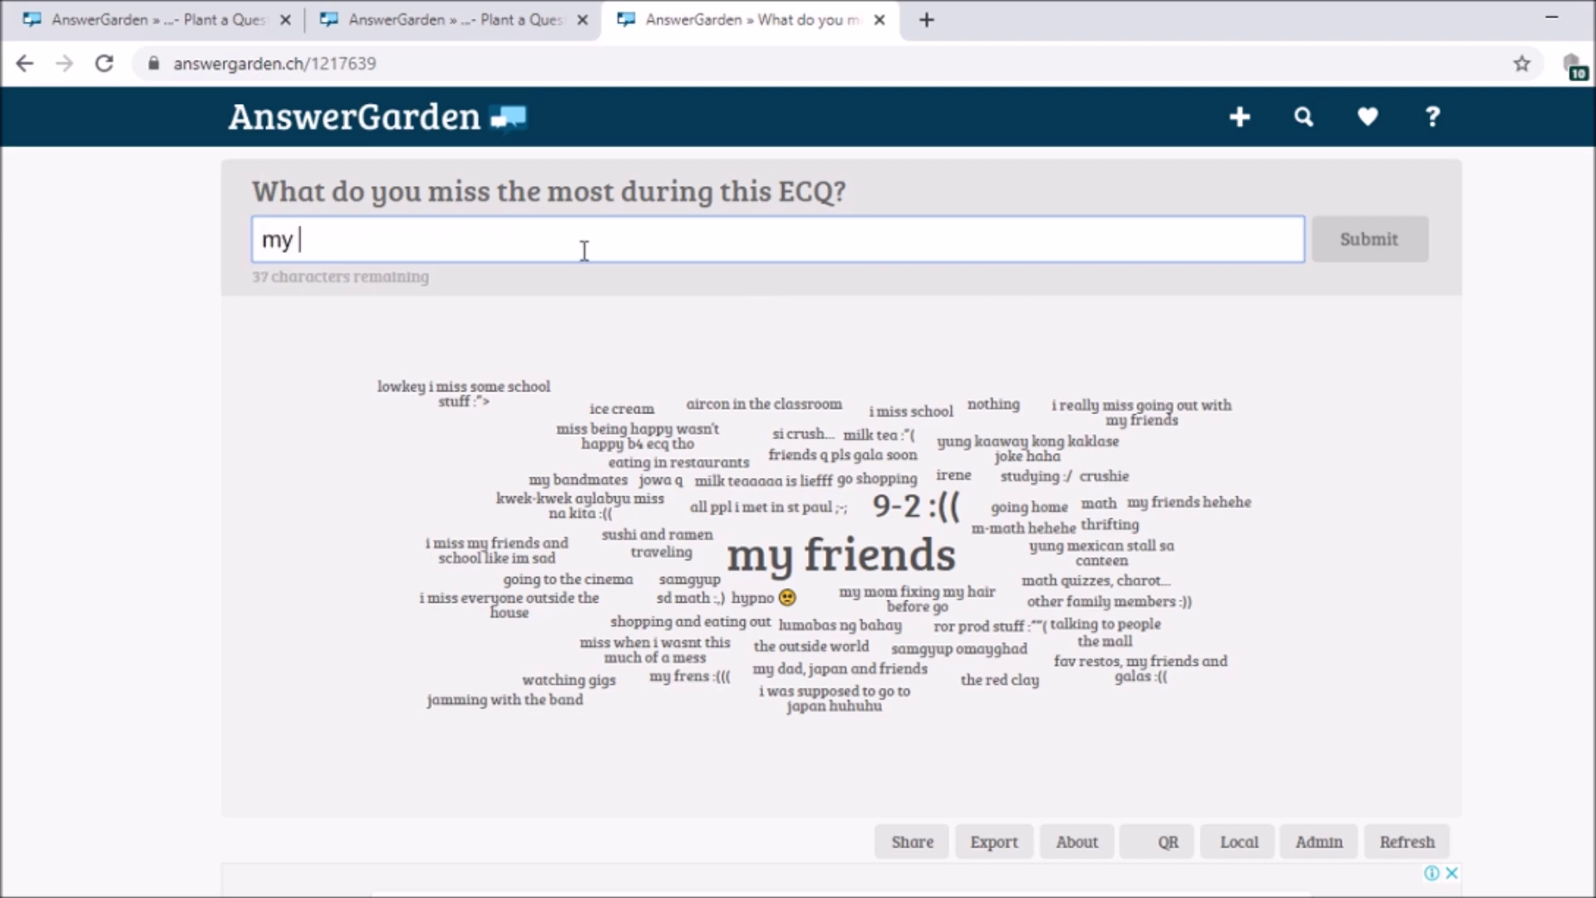
type("advio")
key("BackSpace")
type("sory ")
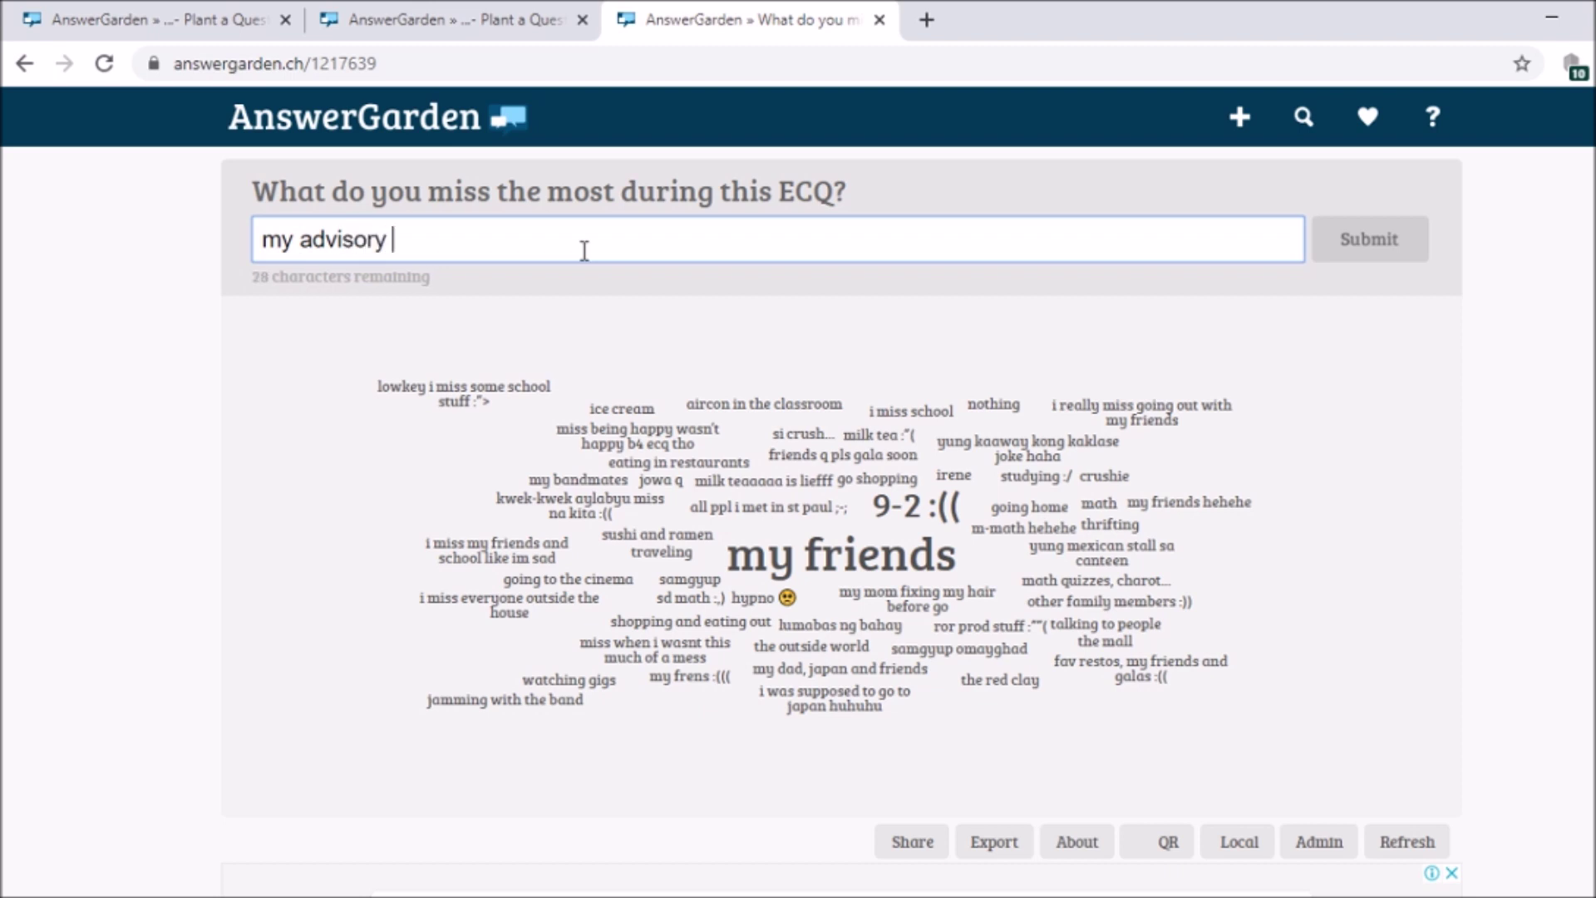
type("clas")
key("BackSpace")
type("ss")
left_click(1358, 247)
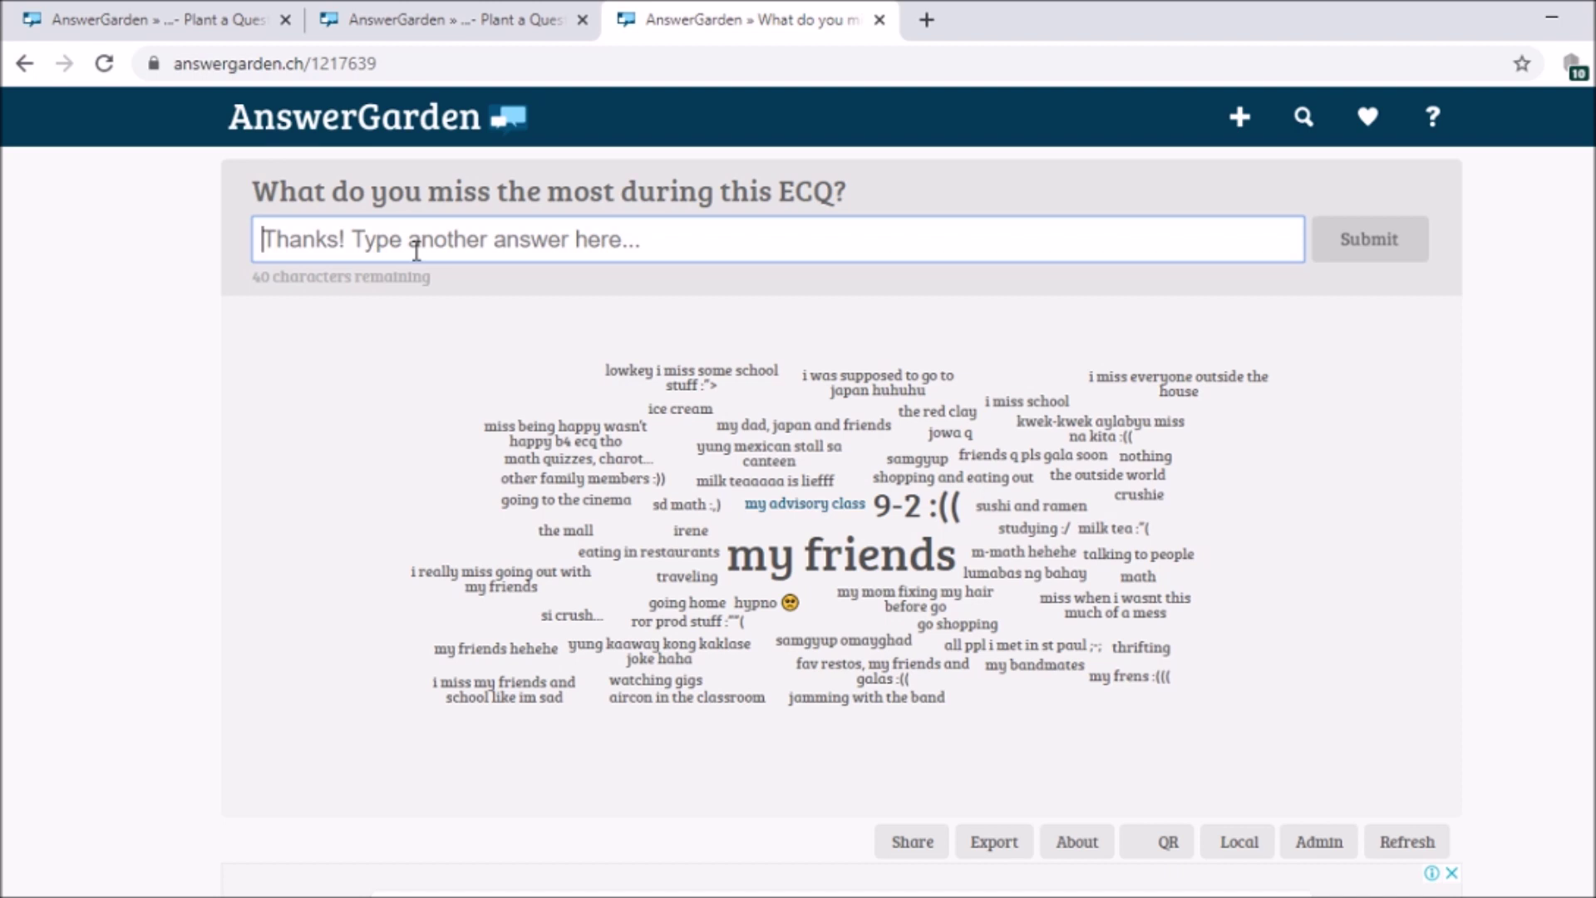
left_click(417, 250)
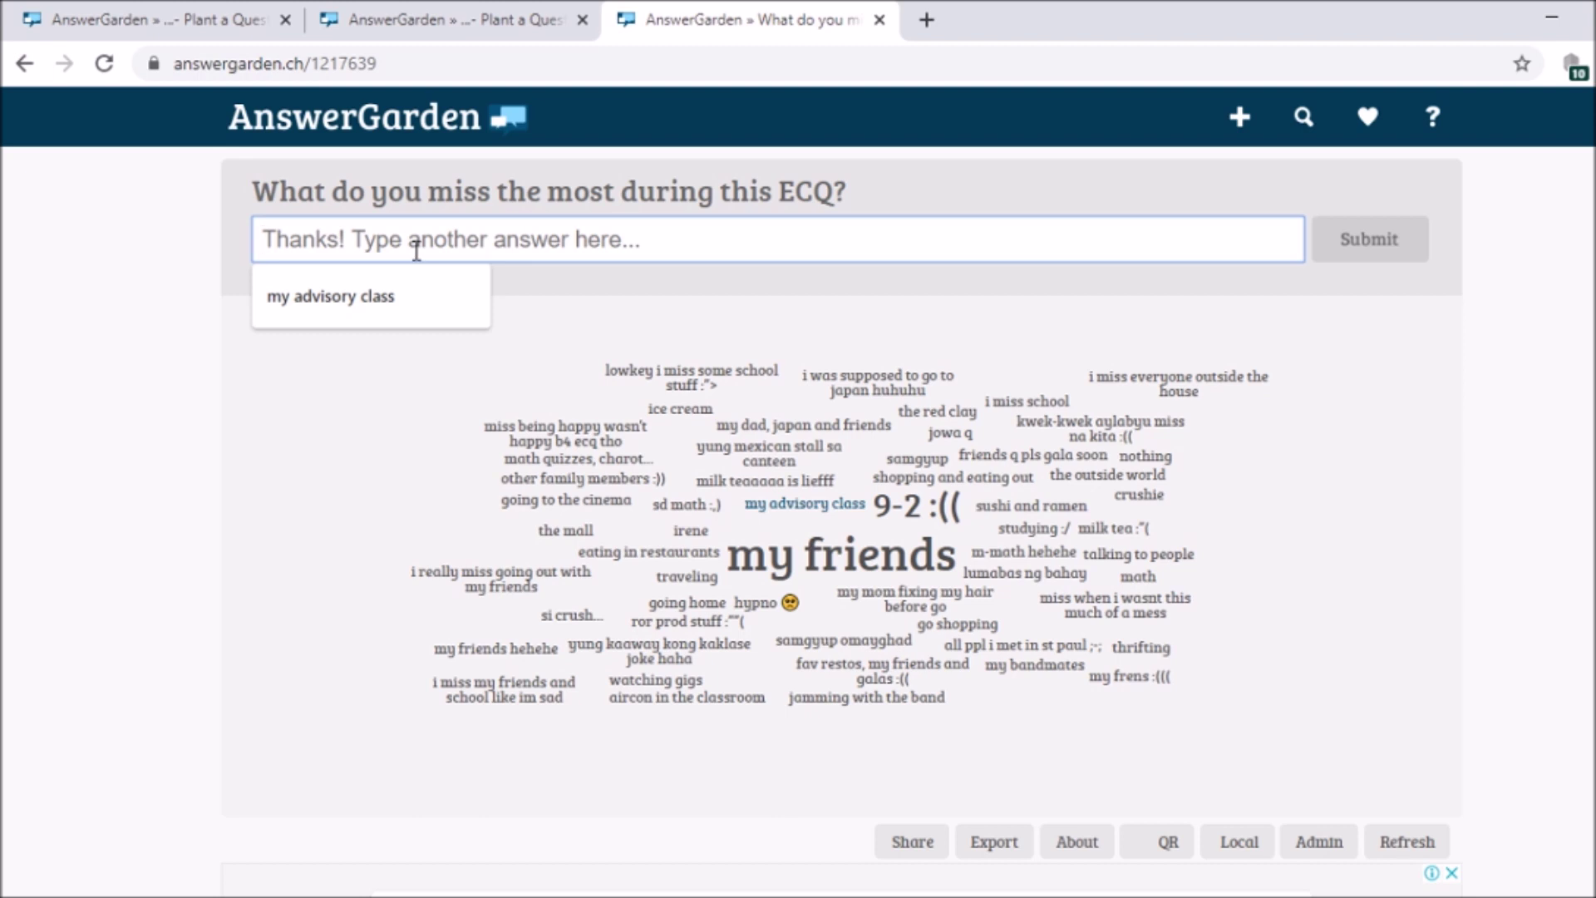
- Show the Share tab and select the 640x400 iframe code in its Embed section
scroll(962, 541, "down", 4)
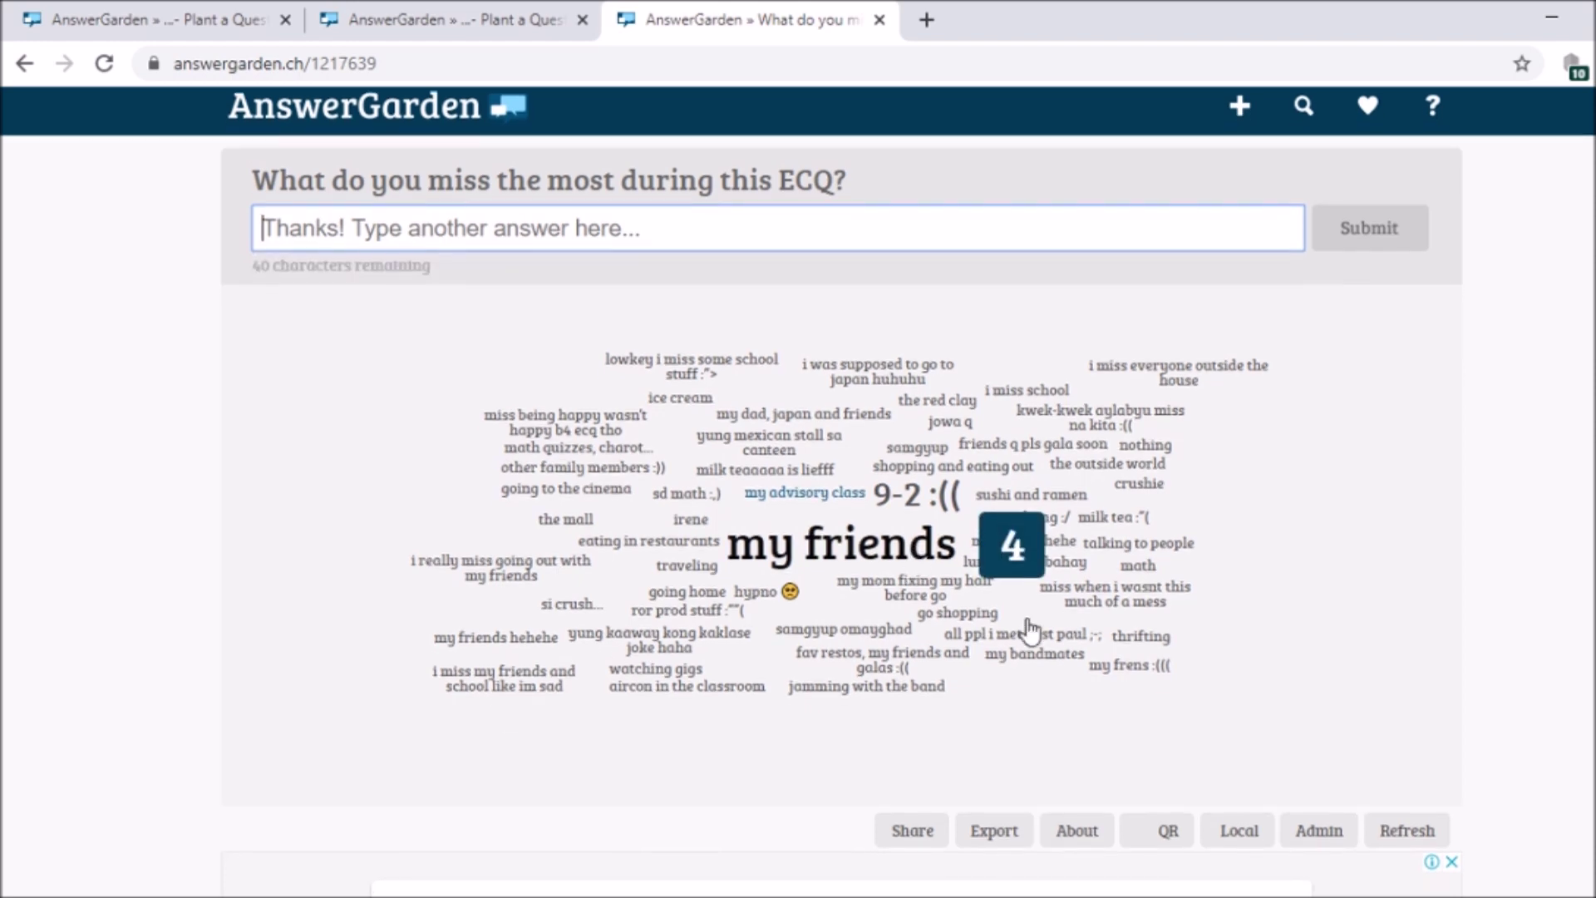
left_click(922, 519)
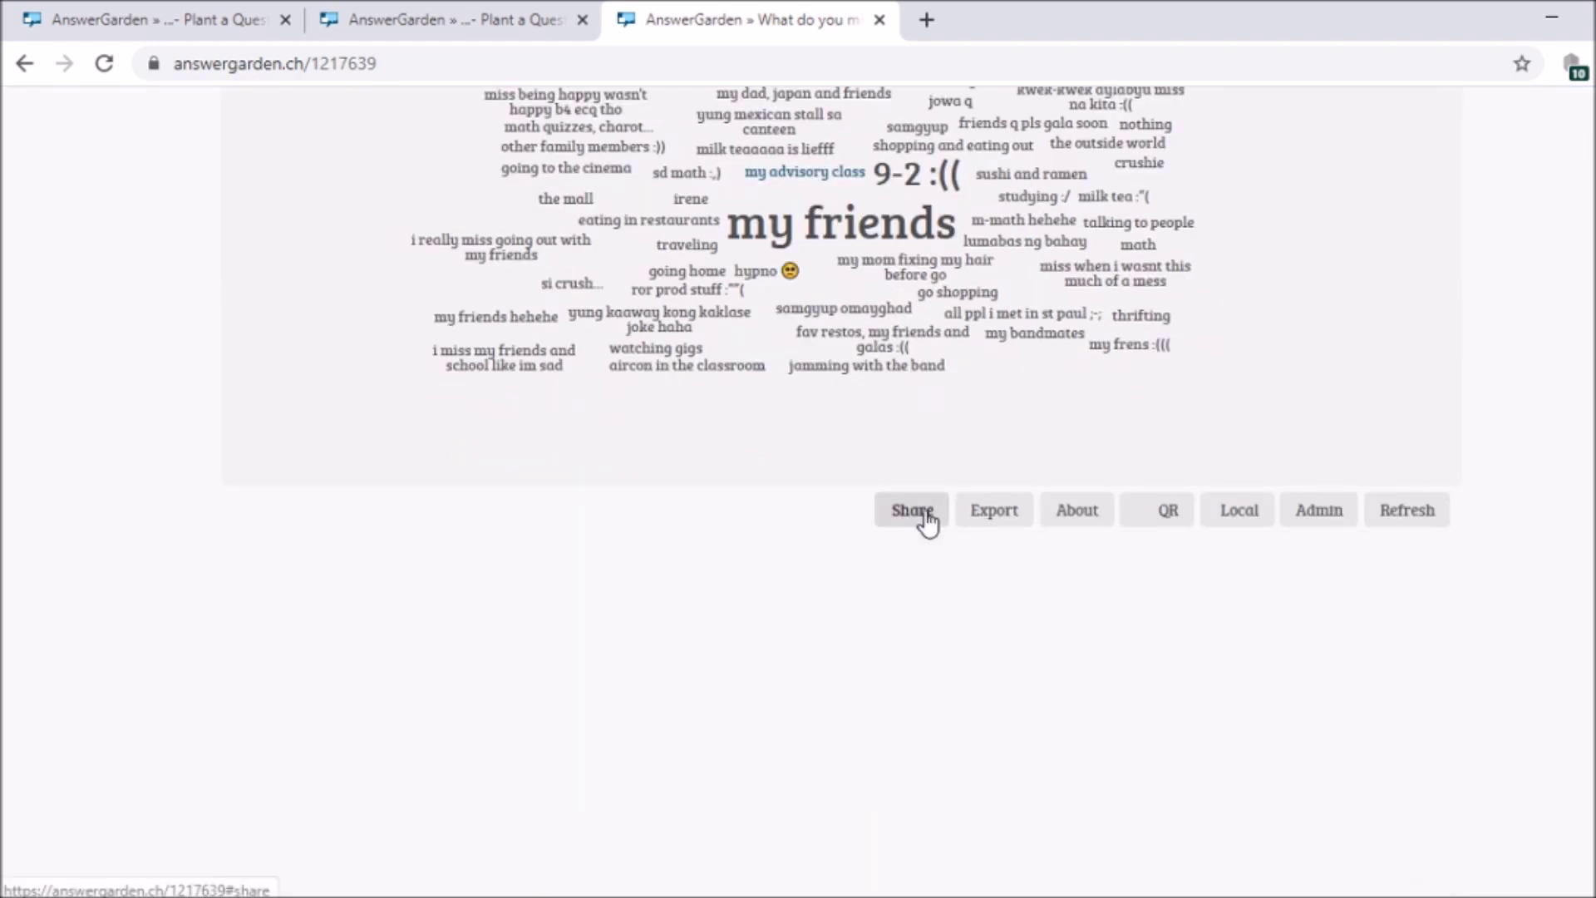
scroll(989, 578, "down", 1)
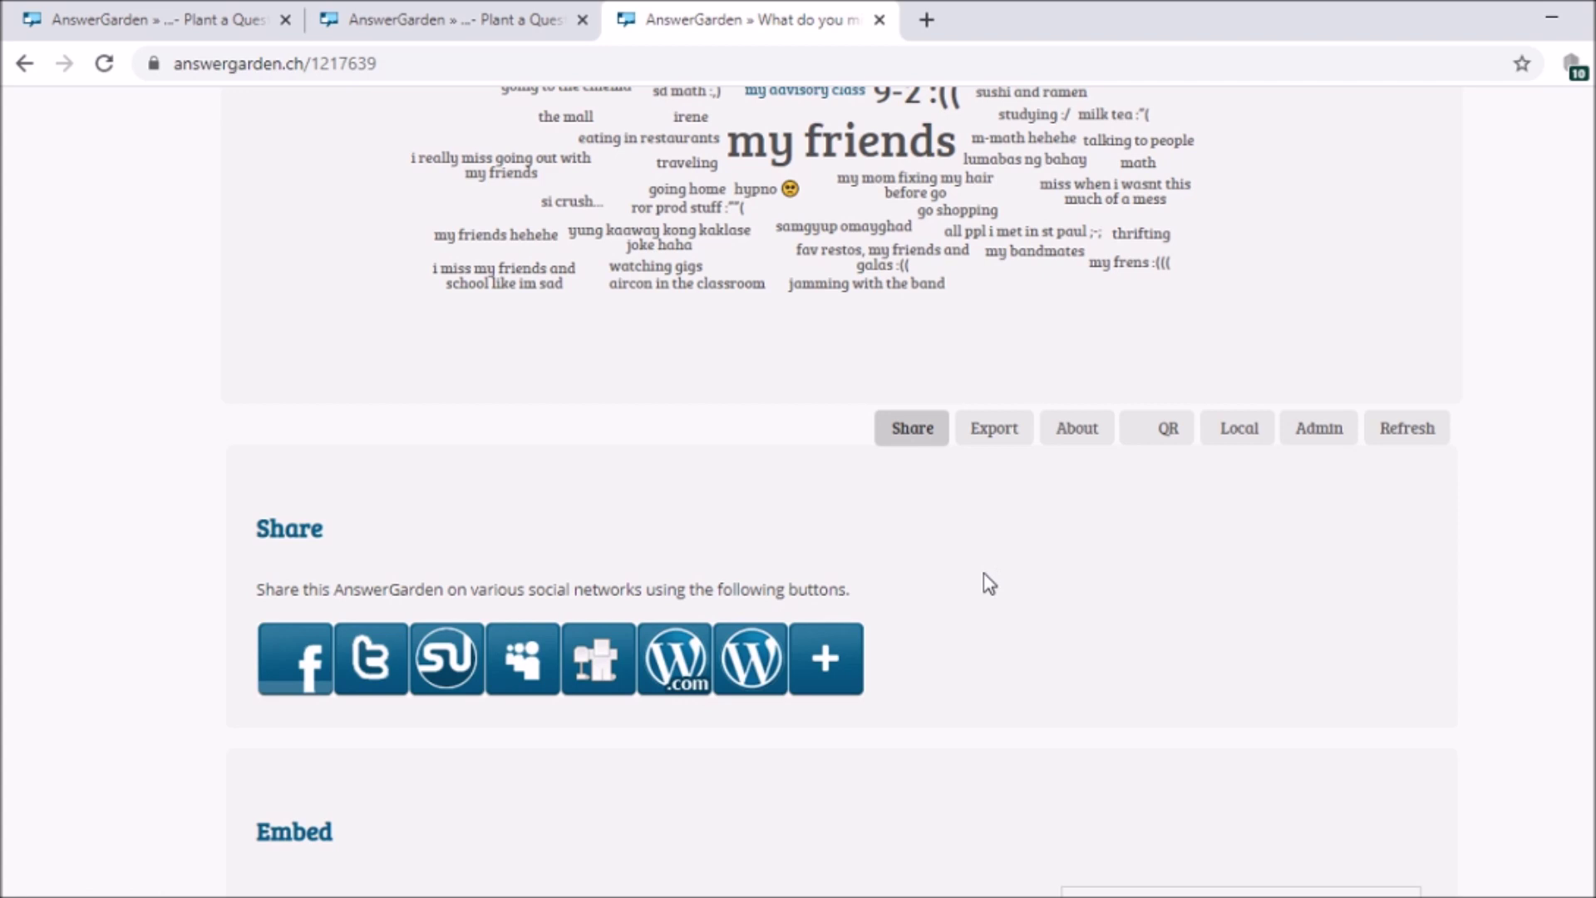
scroll(989, 582, "up", 1)
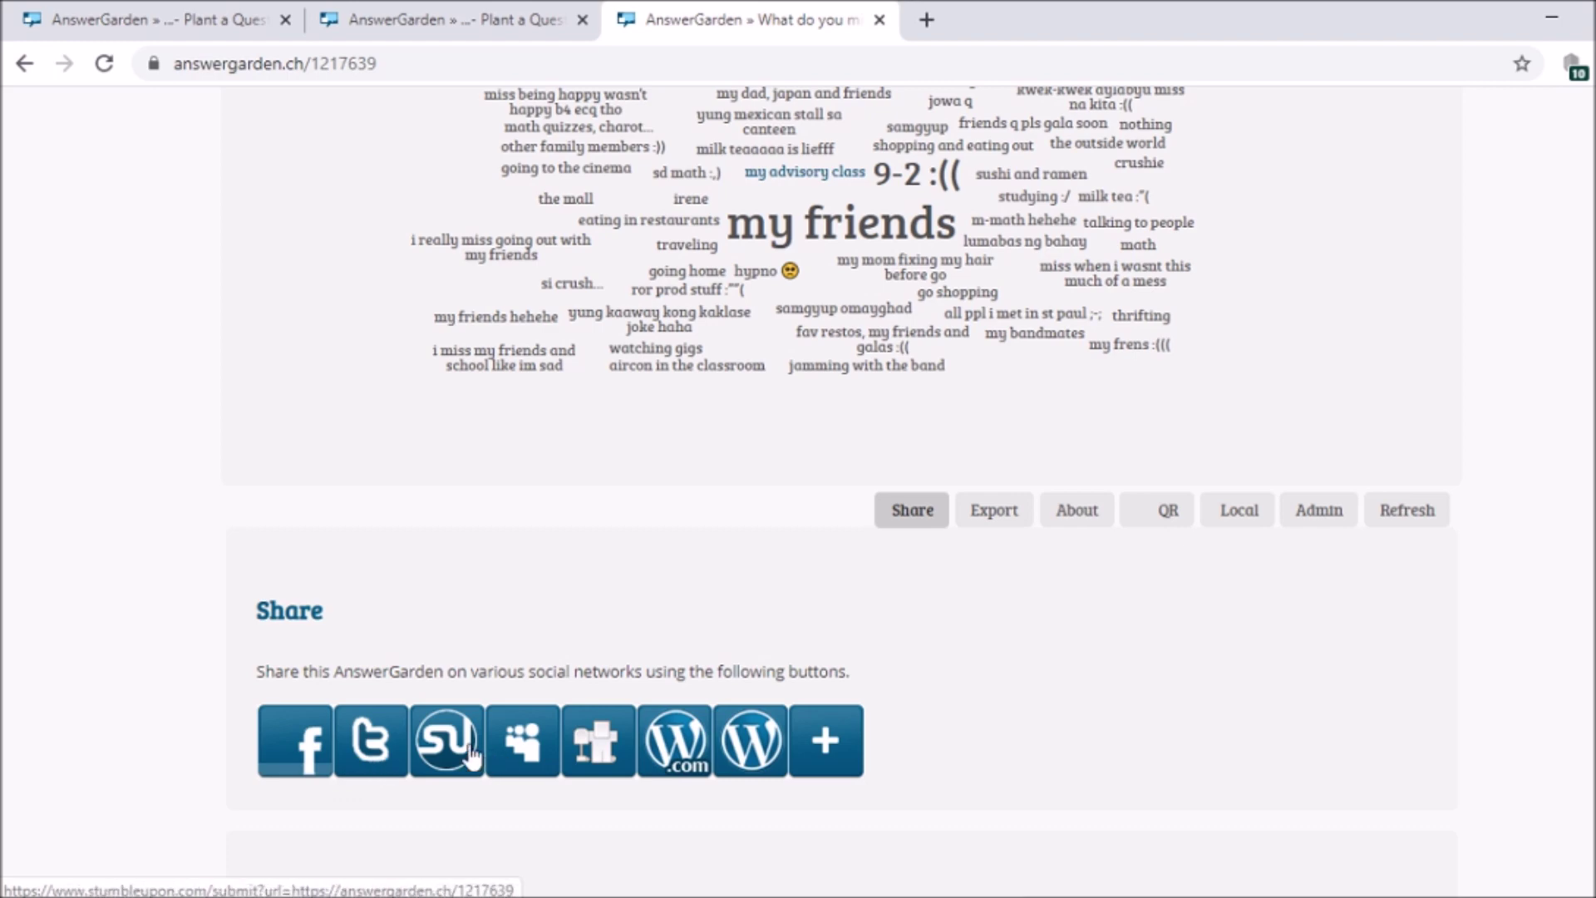
scroll(470, 752, "down", 2)
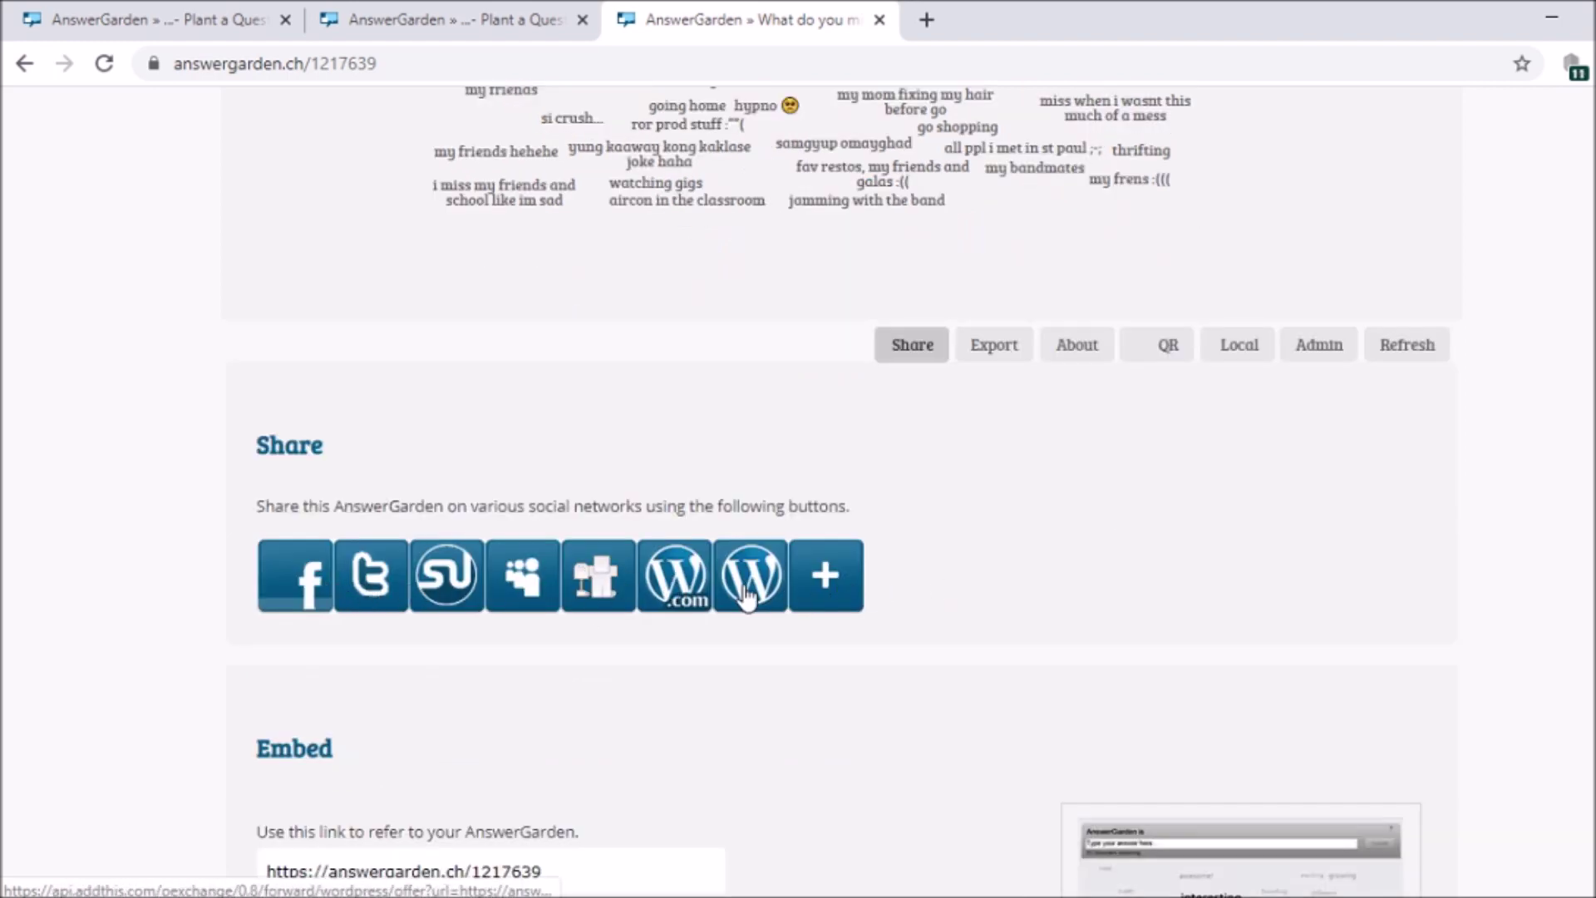
scroll(747, 594, "down", 1)
scroll(784, 652, "down", 1)
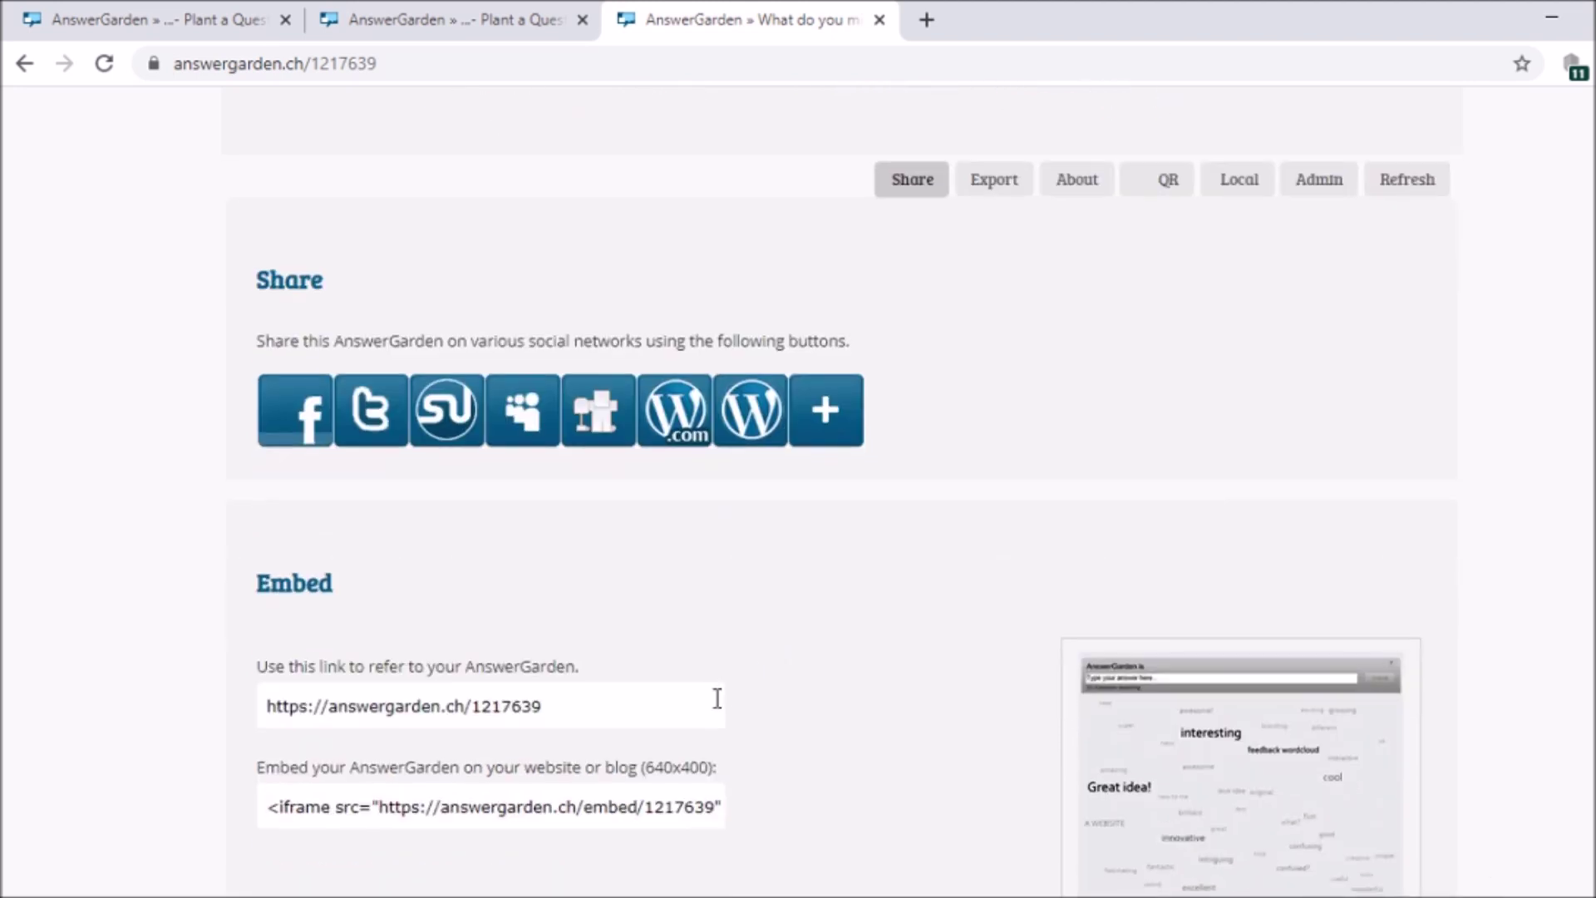
scroll(717, 698, "down", 1)
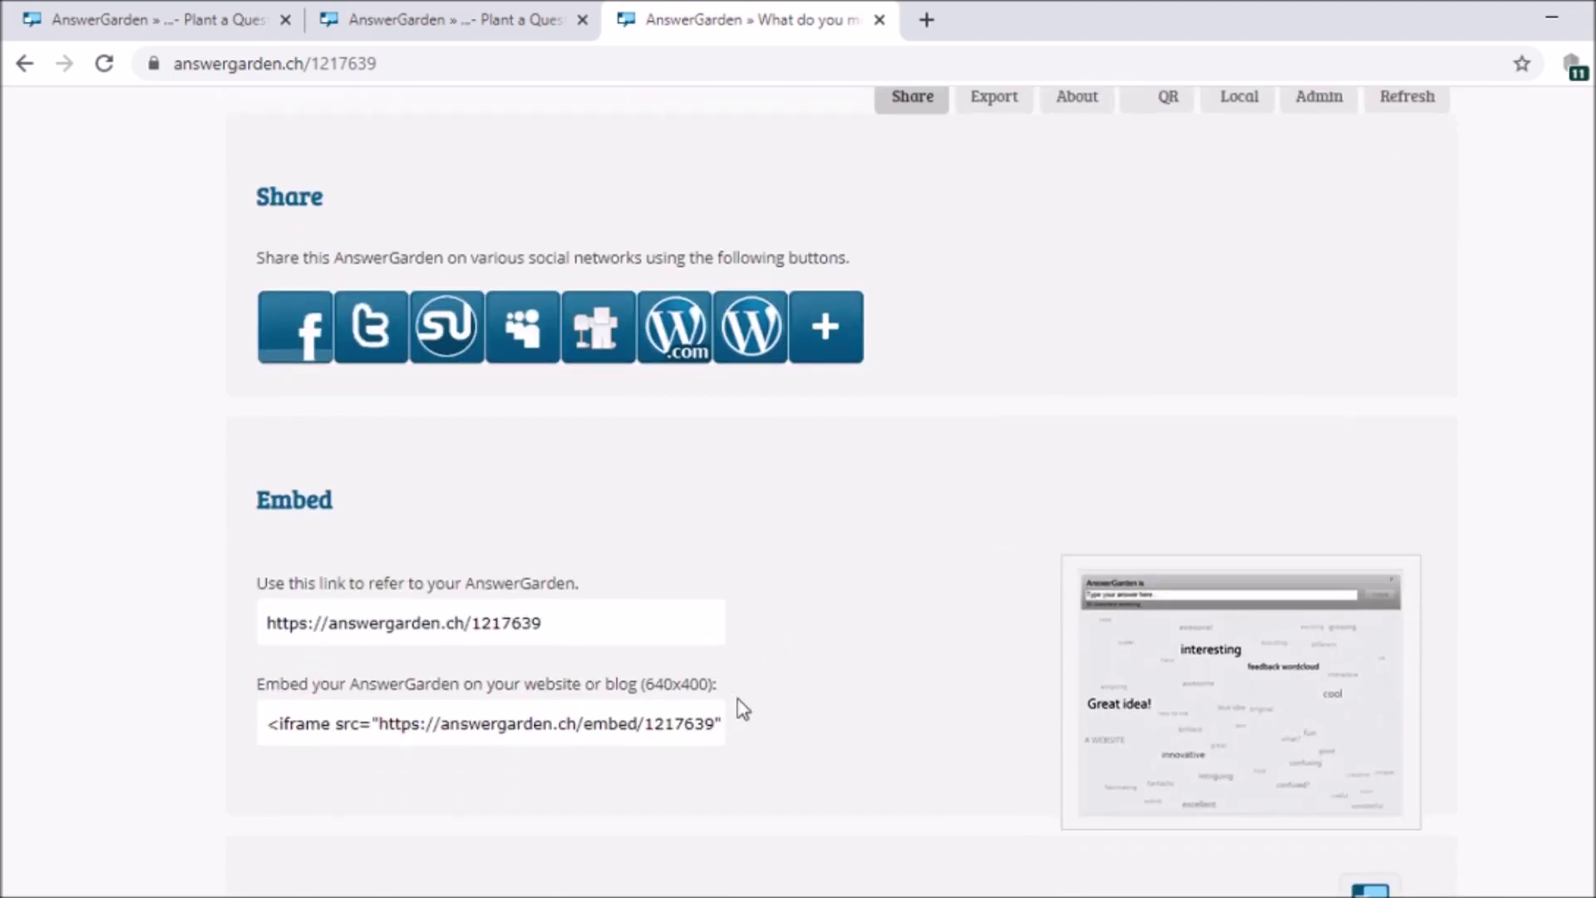
left_click(307, 728)
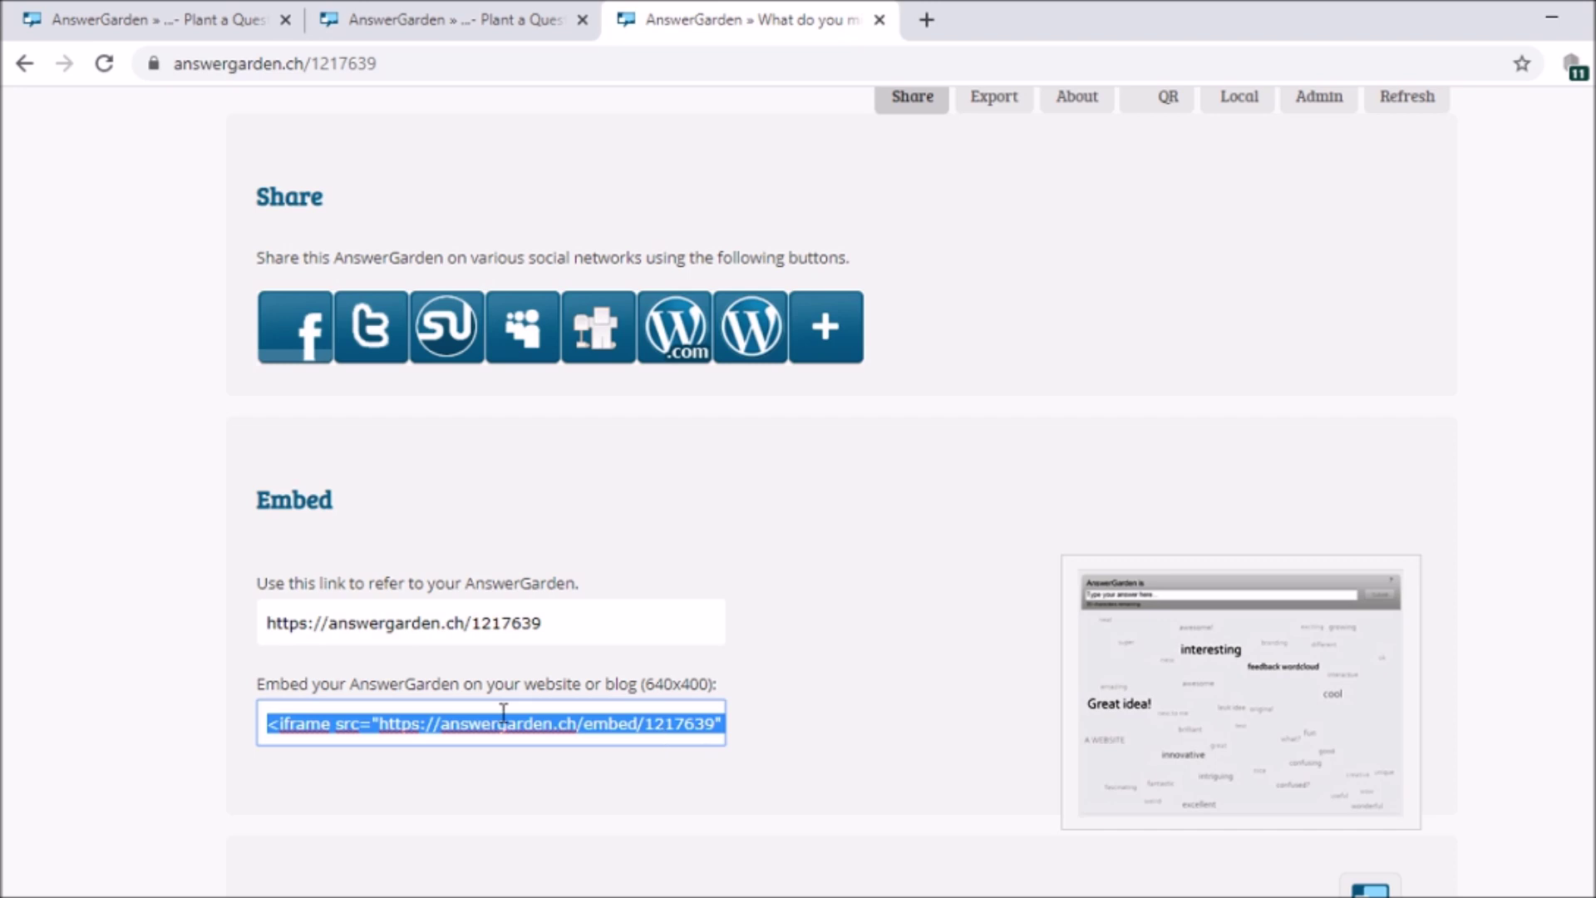
- Reselect the full iframe embed code, then select the garden's complete link
left_click(282, 719)
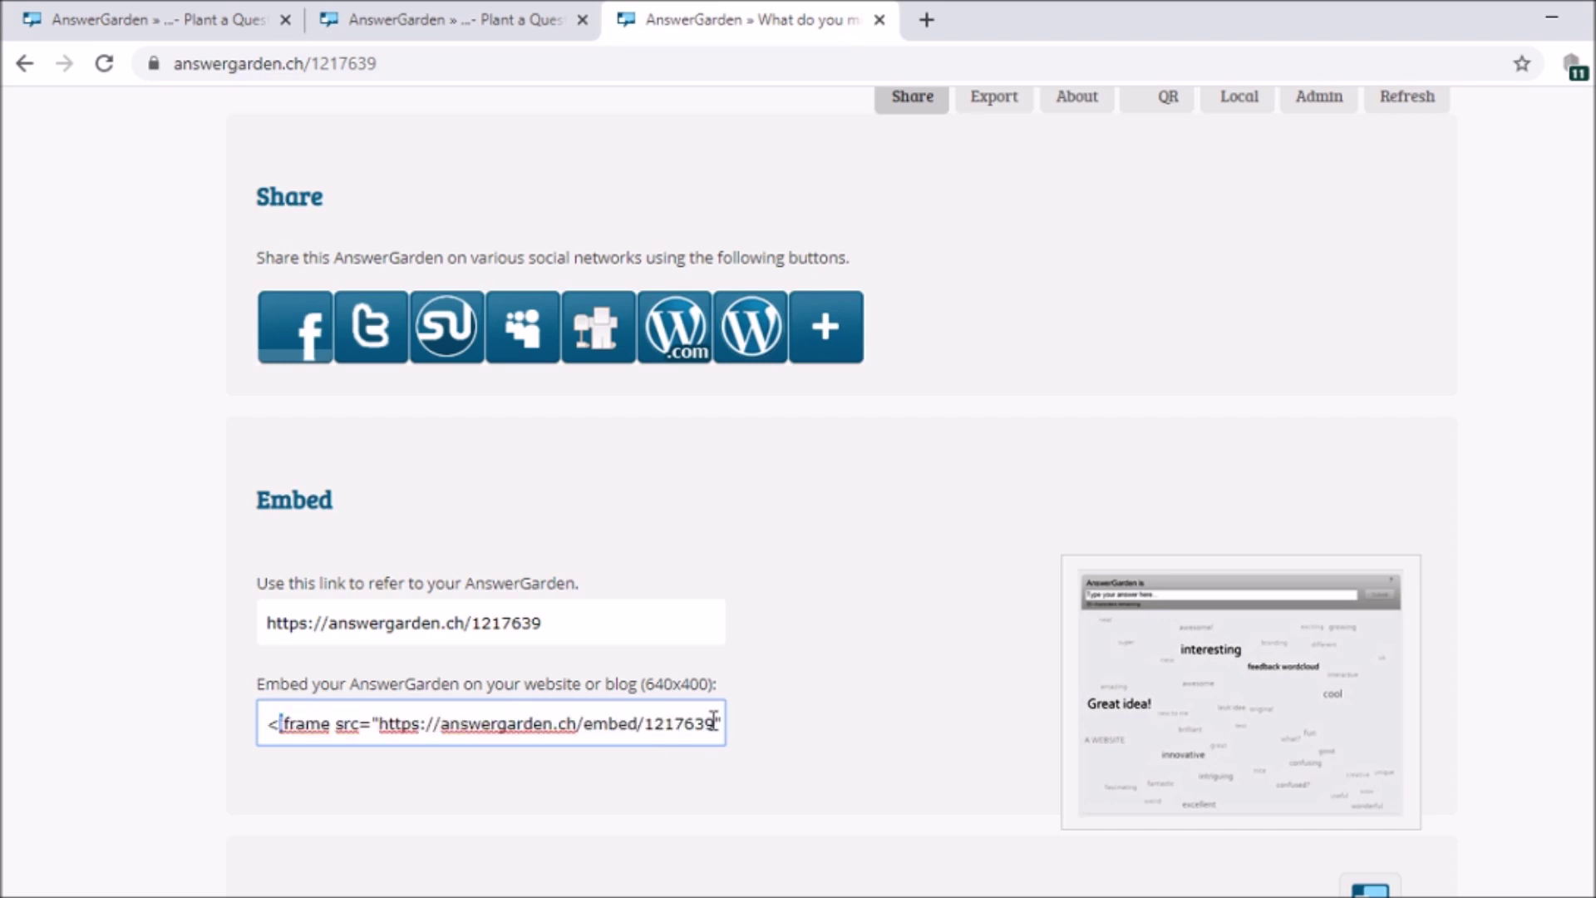
key("ctrl+shift+Right")
key("Right")
key("ctrl+a")
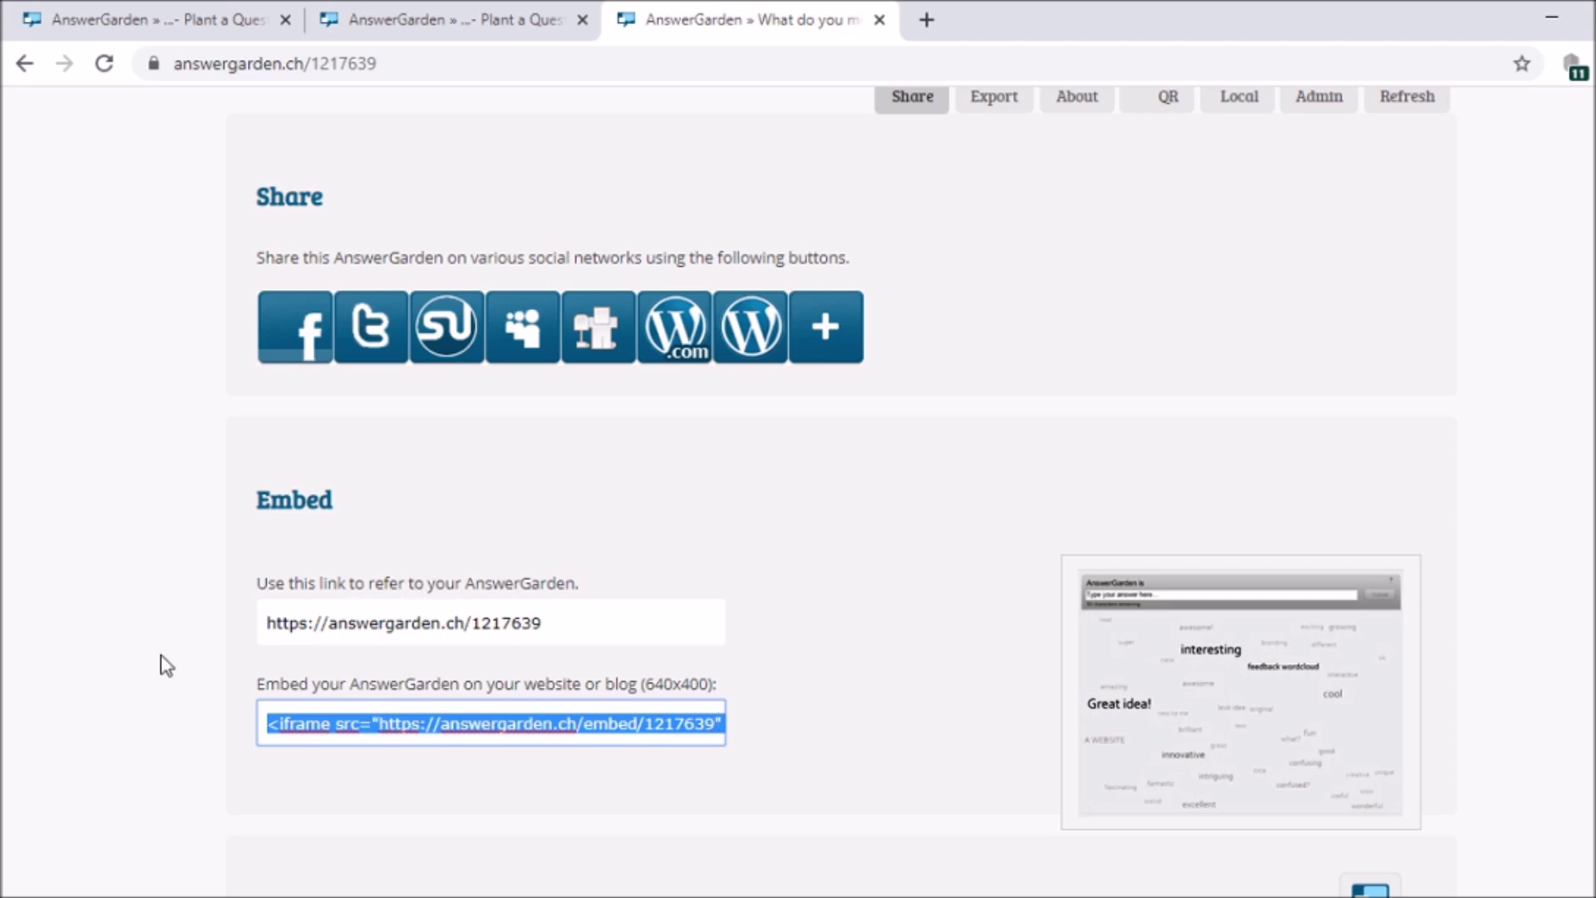
triple_click(344, 638)
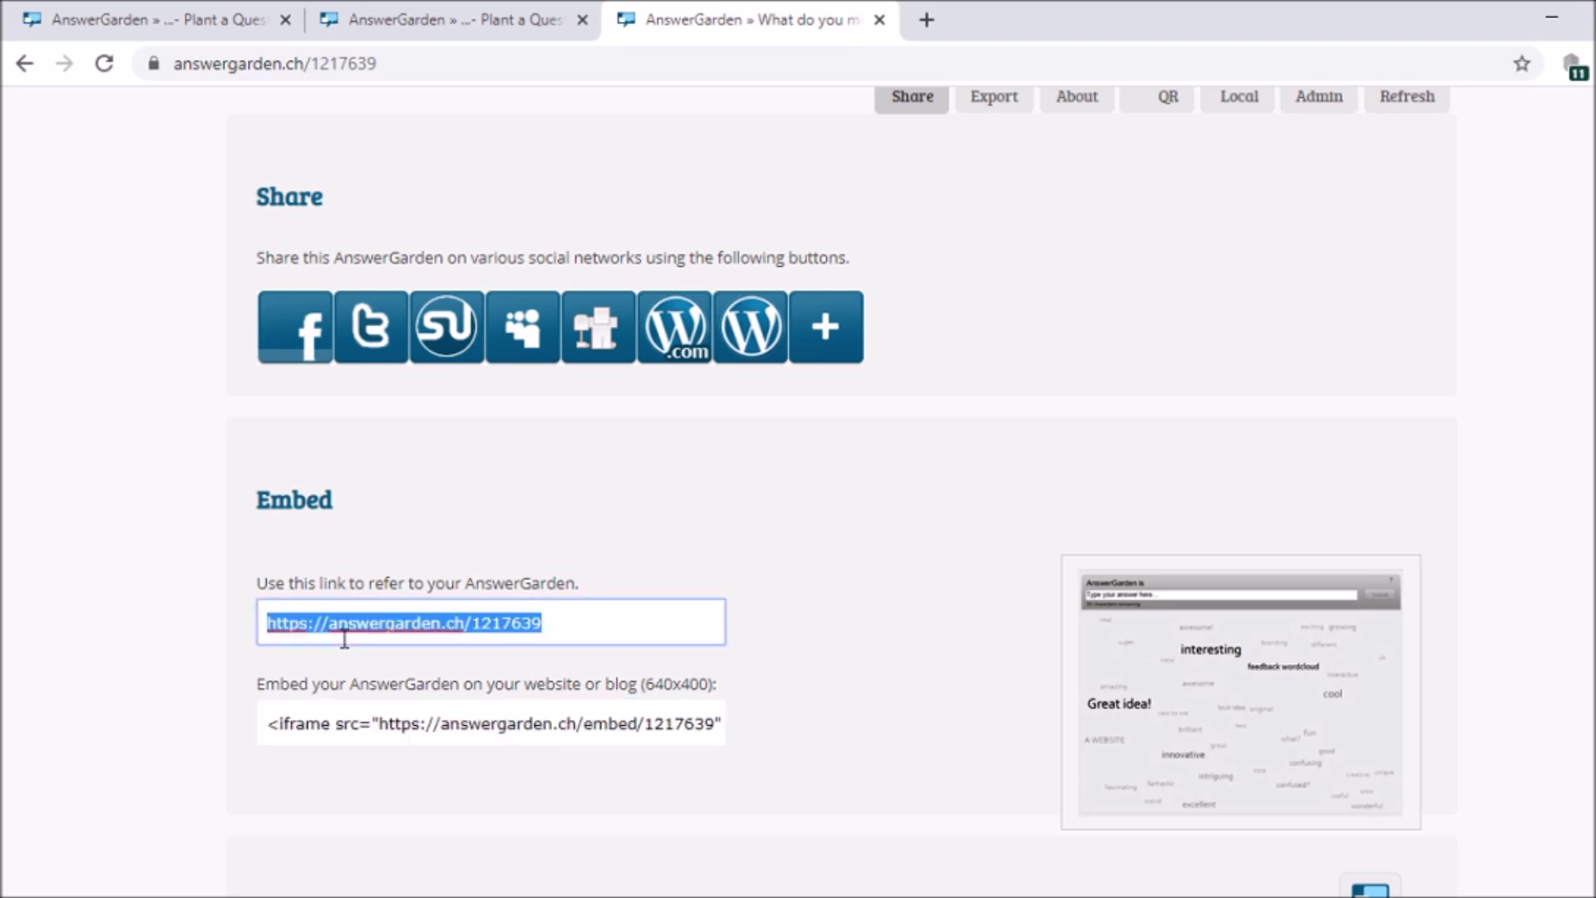
scroll(582, 707, "down", 3)
scroll(759, 695, "up", 7)
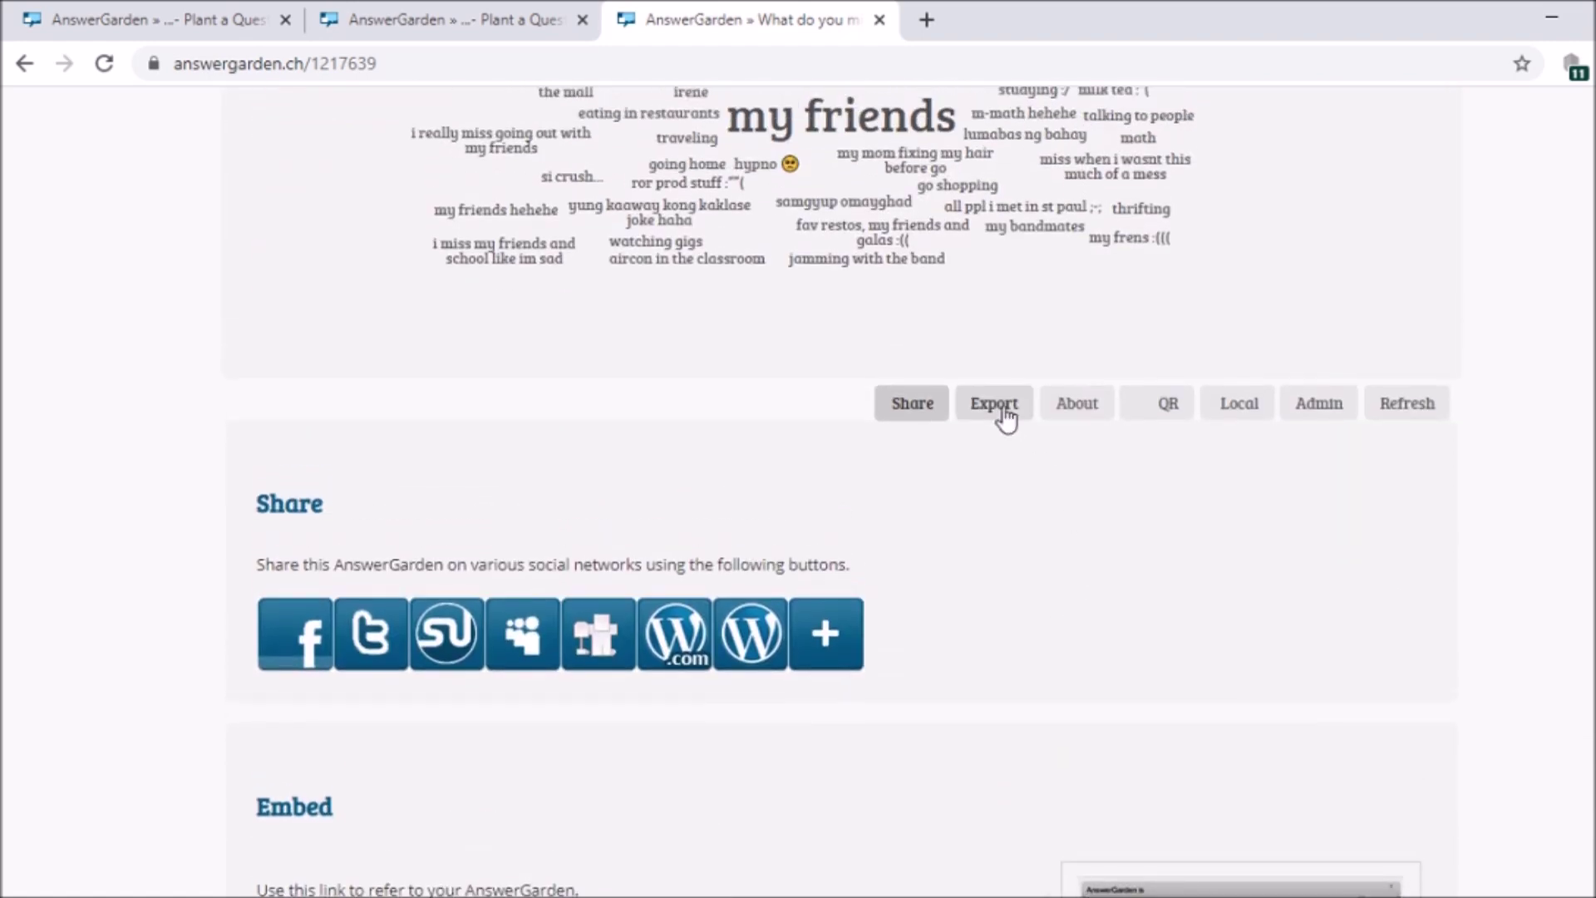
- Show the Export tab's Twitter, Wordle, Tagxedo and API links, then revisit the word cloud
left_click(1006, 420)
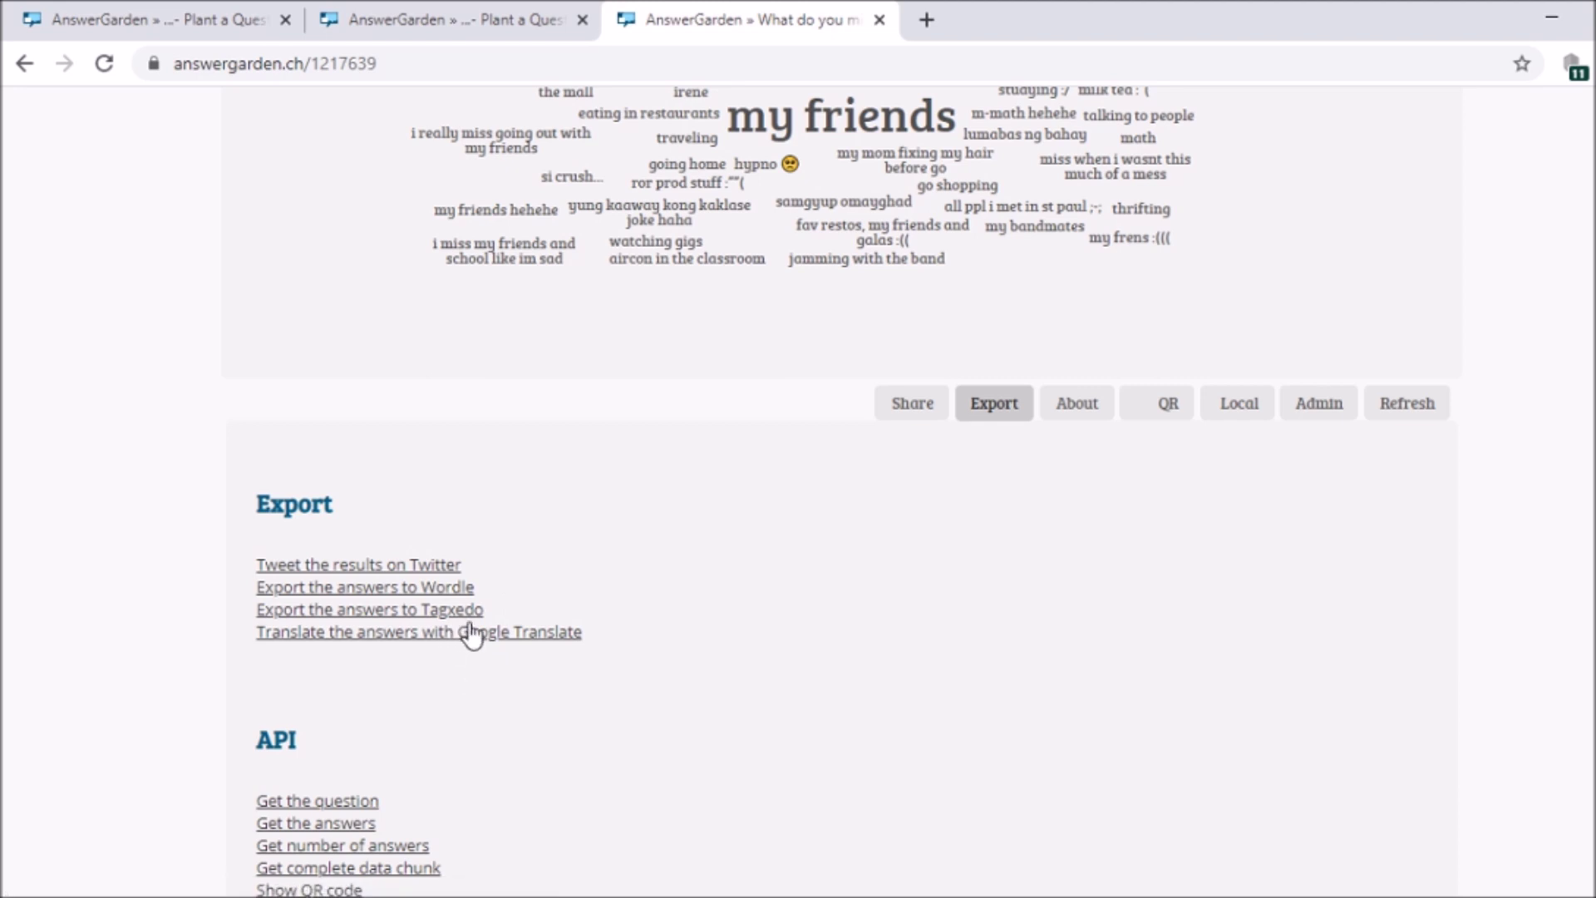
scroll(472, 636, "up", 5)
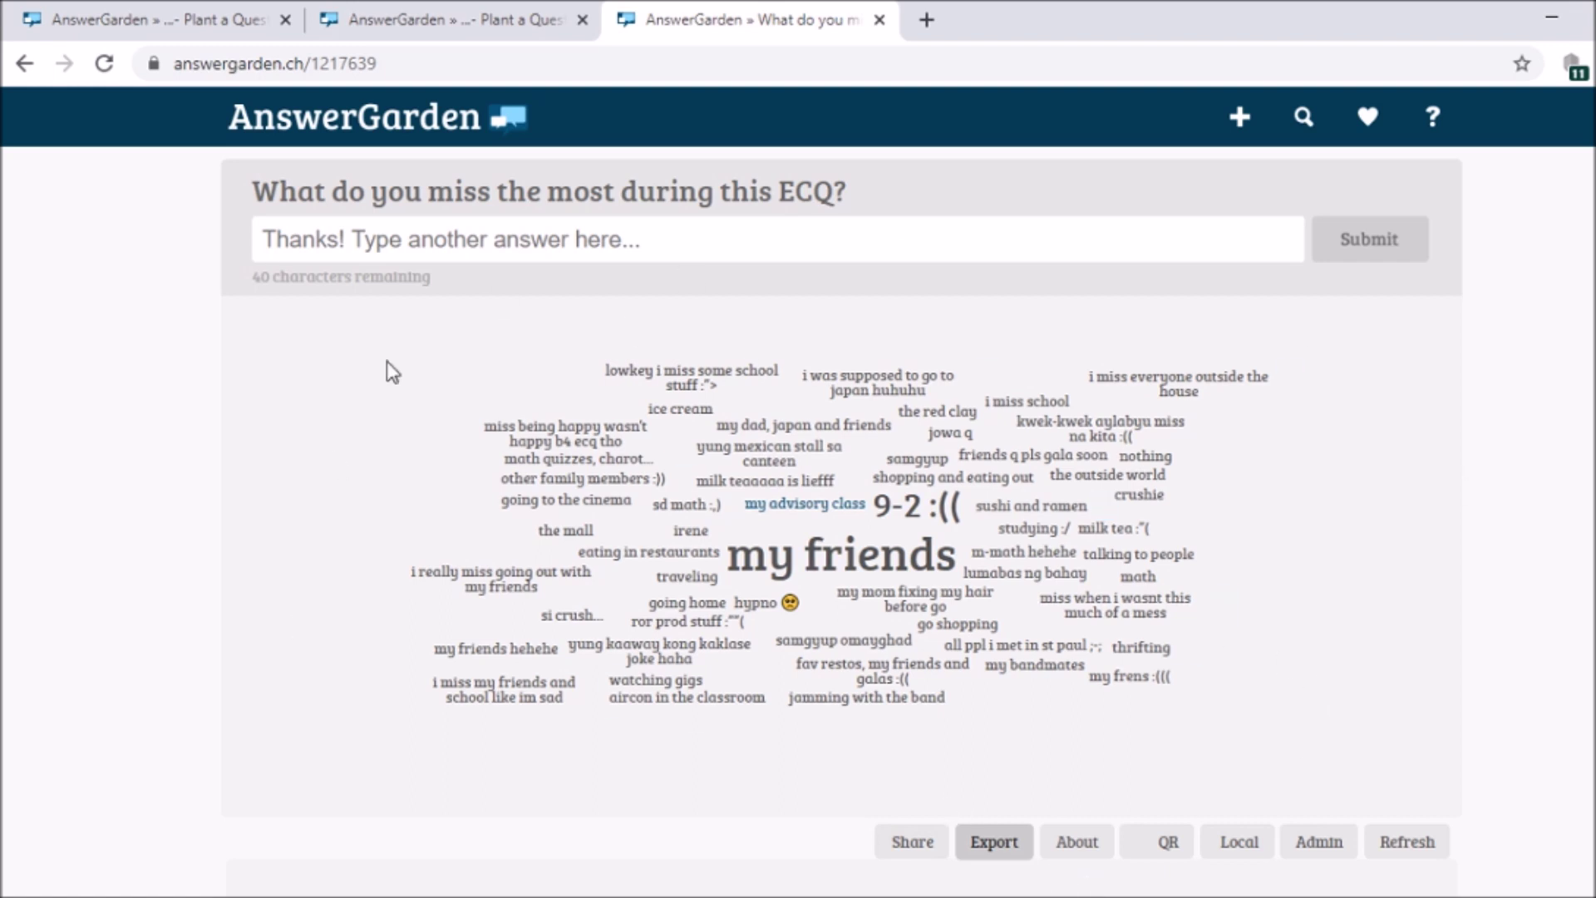
mouse_move(850, 566)
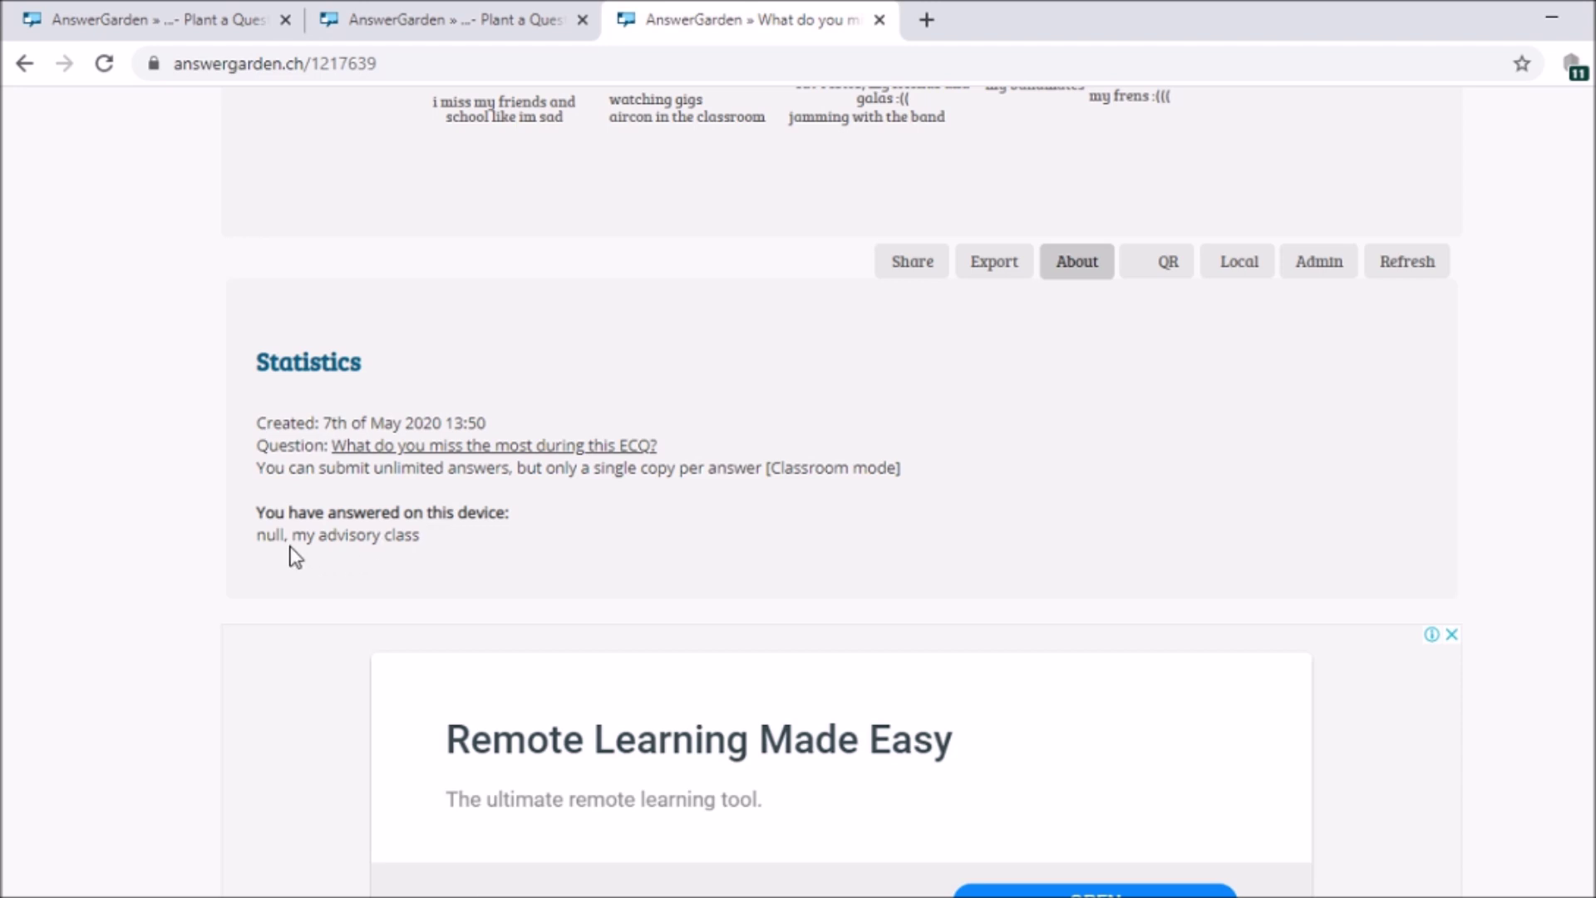
- Highlight 'my advisory class' among this device's submitted answers in the Statistics list
left_click_drag(287, 535, 426, 537)
left_click(441, 553)
scroll(462, 586, "up", 1)
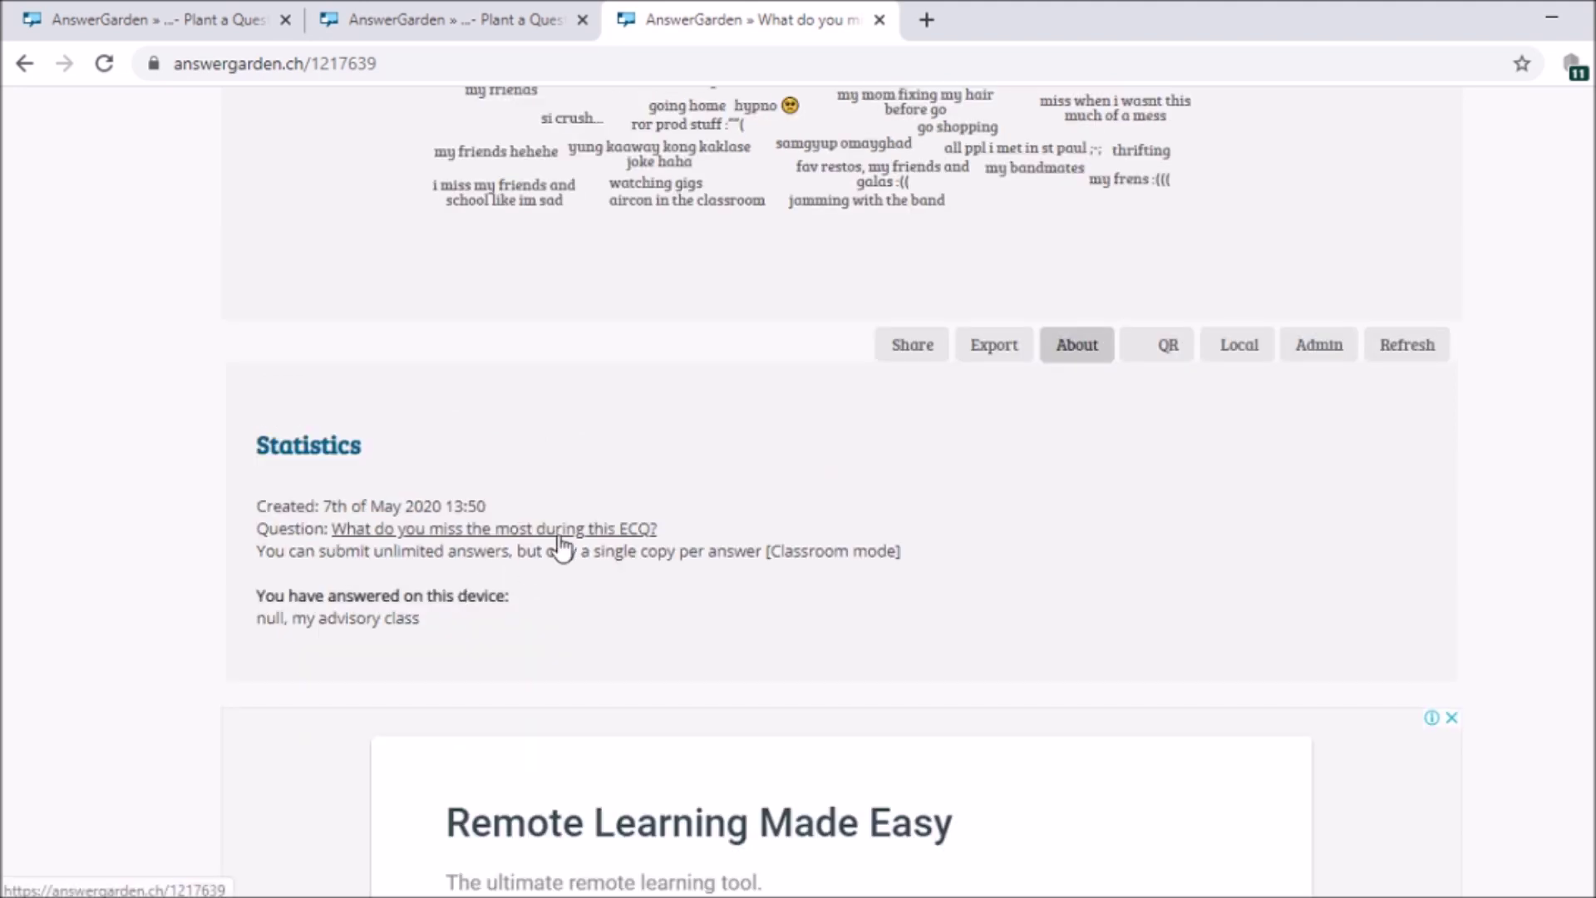
- Bring up the Show and Scan! QR code linking to answergarden.ch/1217639
left_click(1168, 345)
scroll(1040, 542, "down", 3)
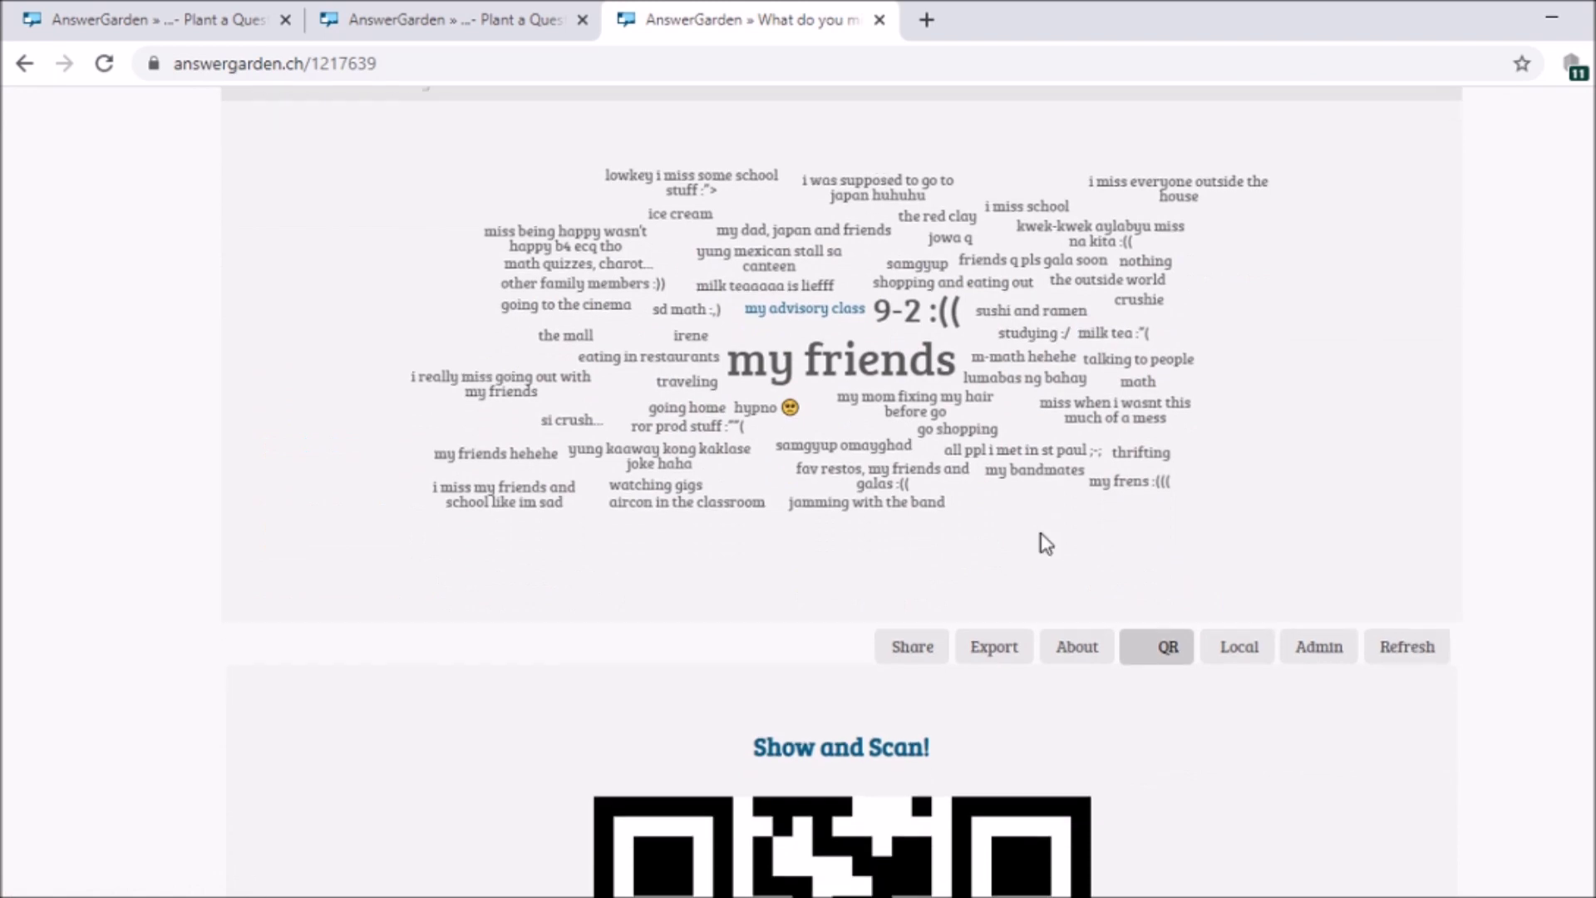
scroll(1046, 544, "down", 5)
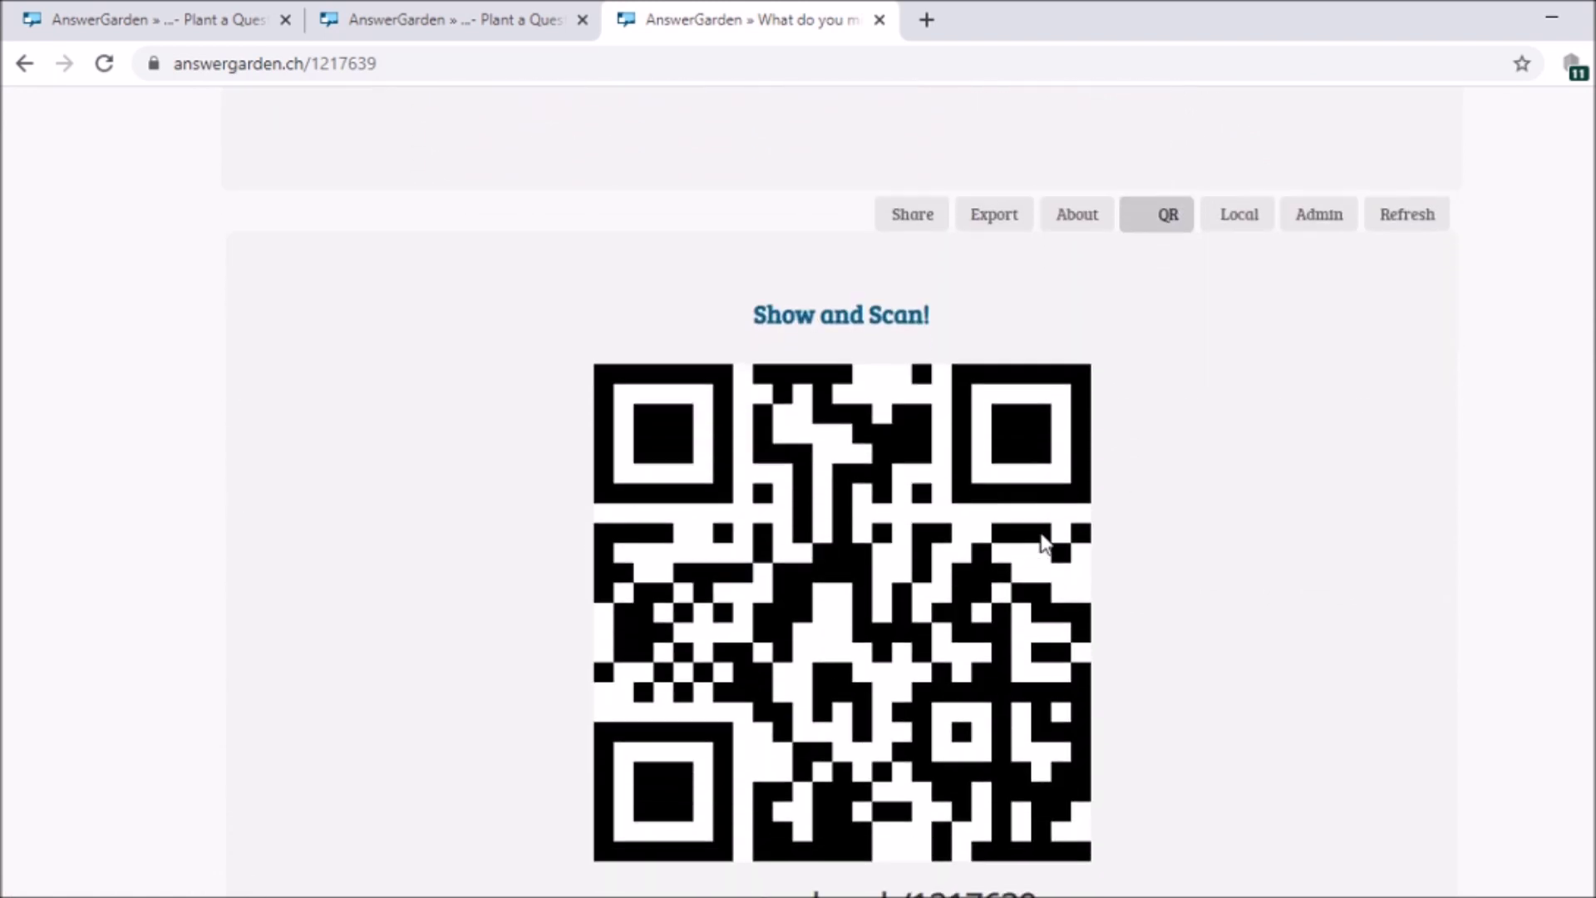
scroll(1046, 543, "down", 1)
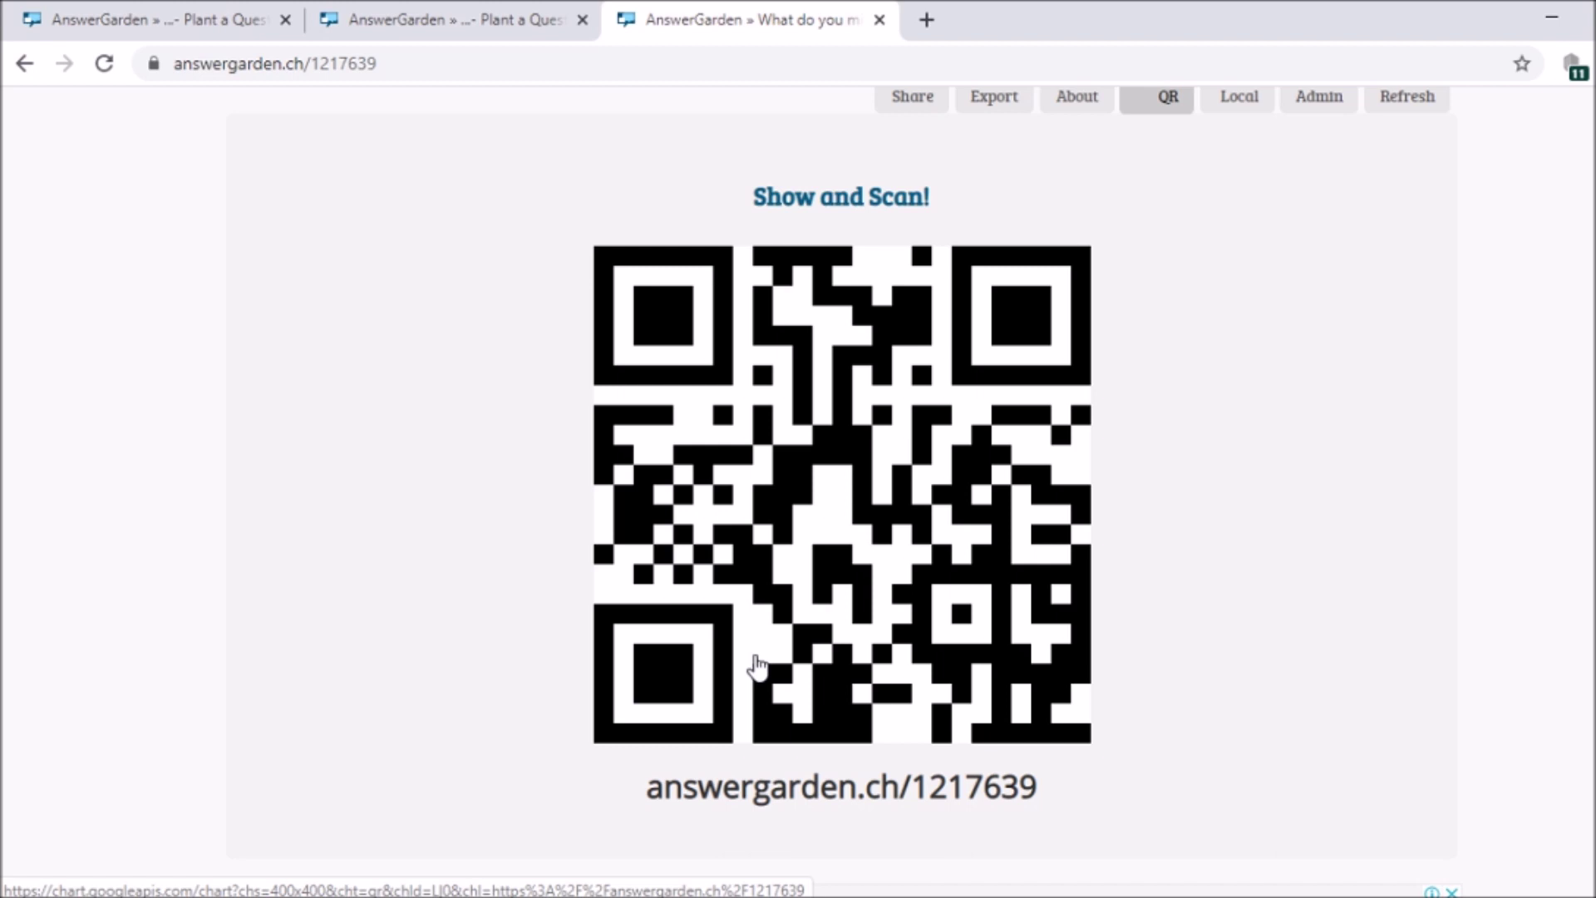
- View the Local Discoverability panel, then the Administration password panel
left_click(1217, 102)
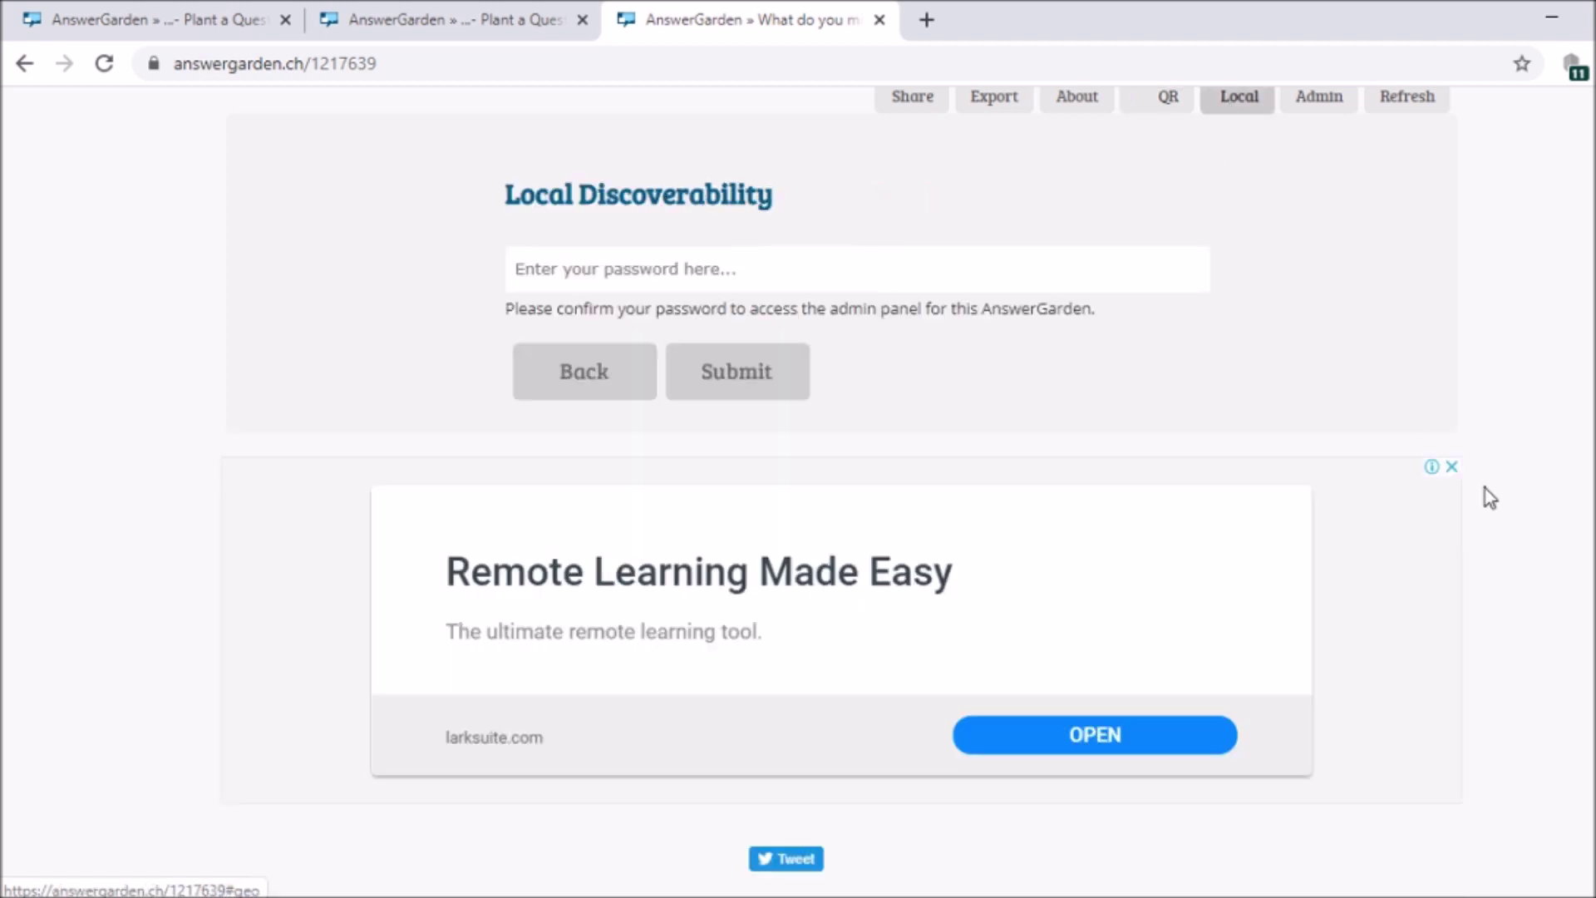
scroll(1227, 329, "up", 1)
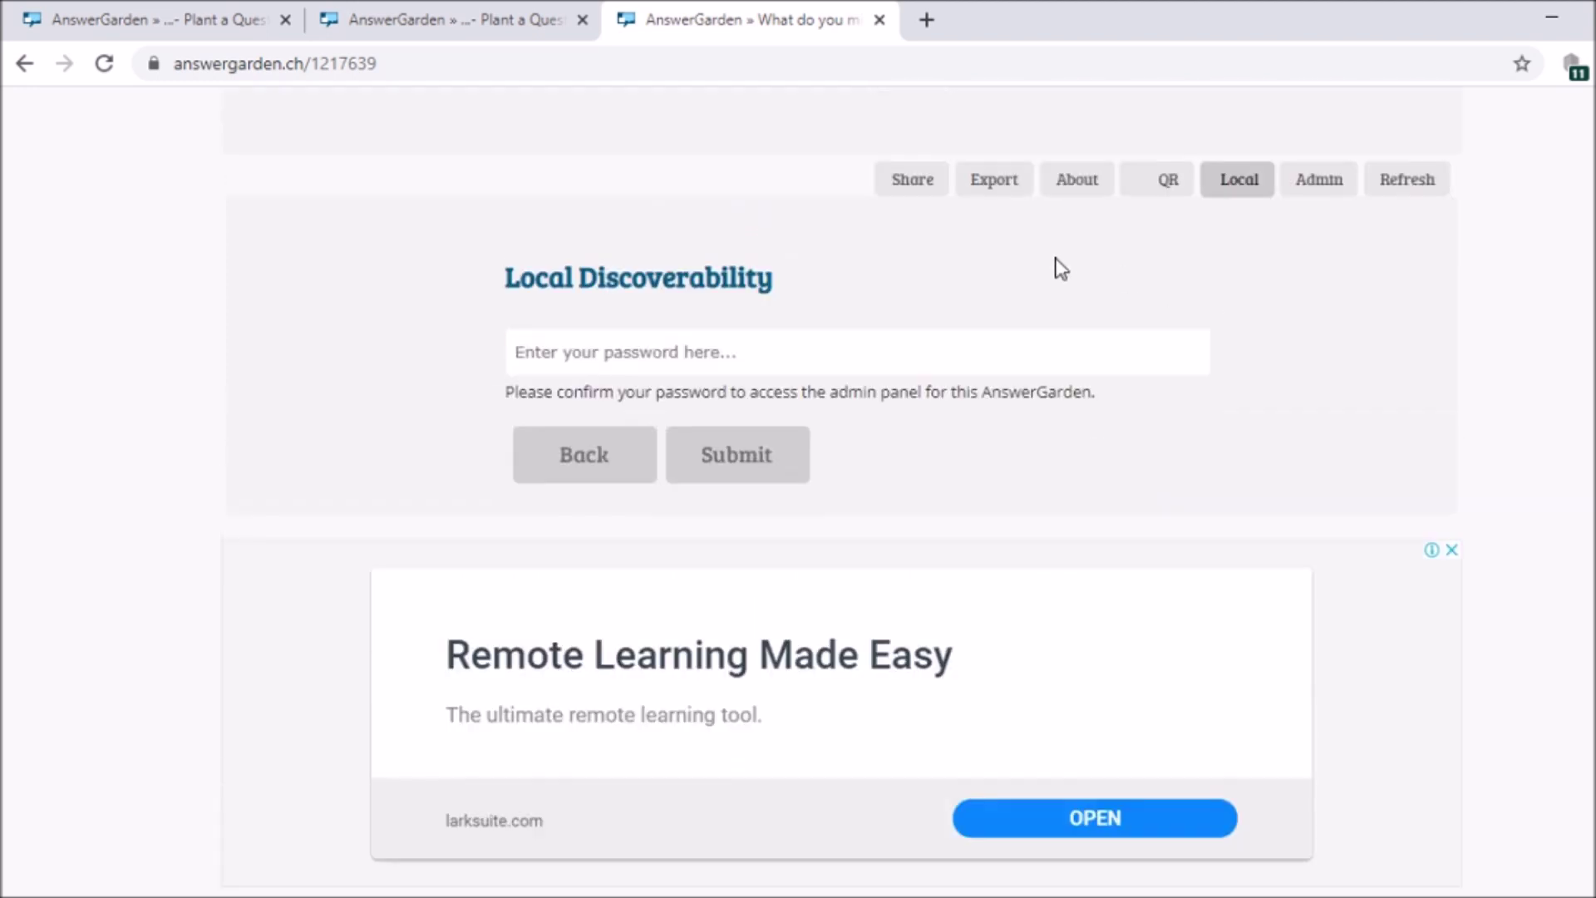
scroll(864, 498, "up", 3)
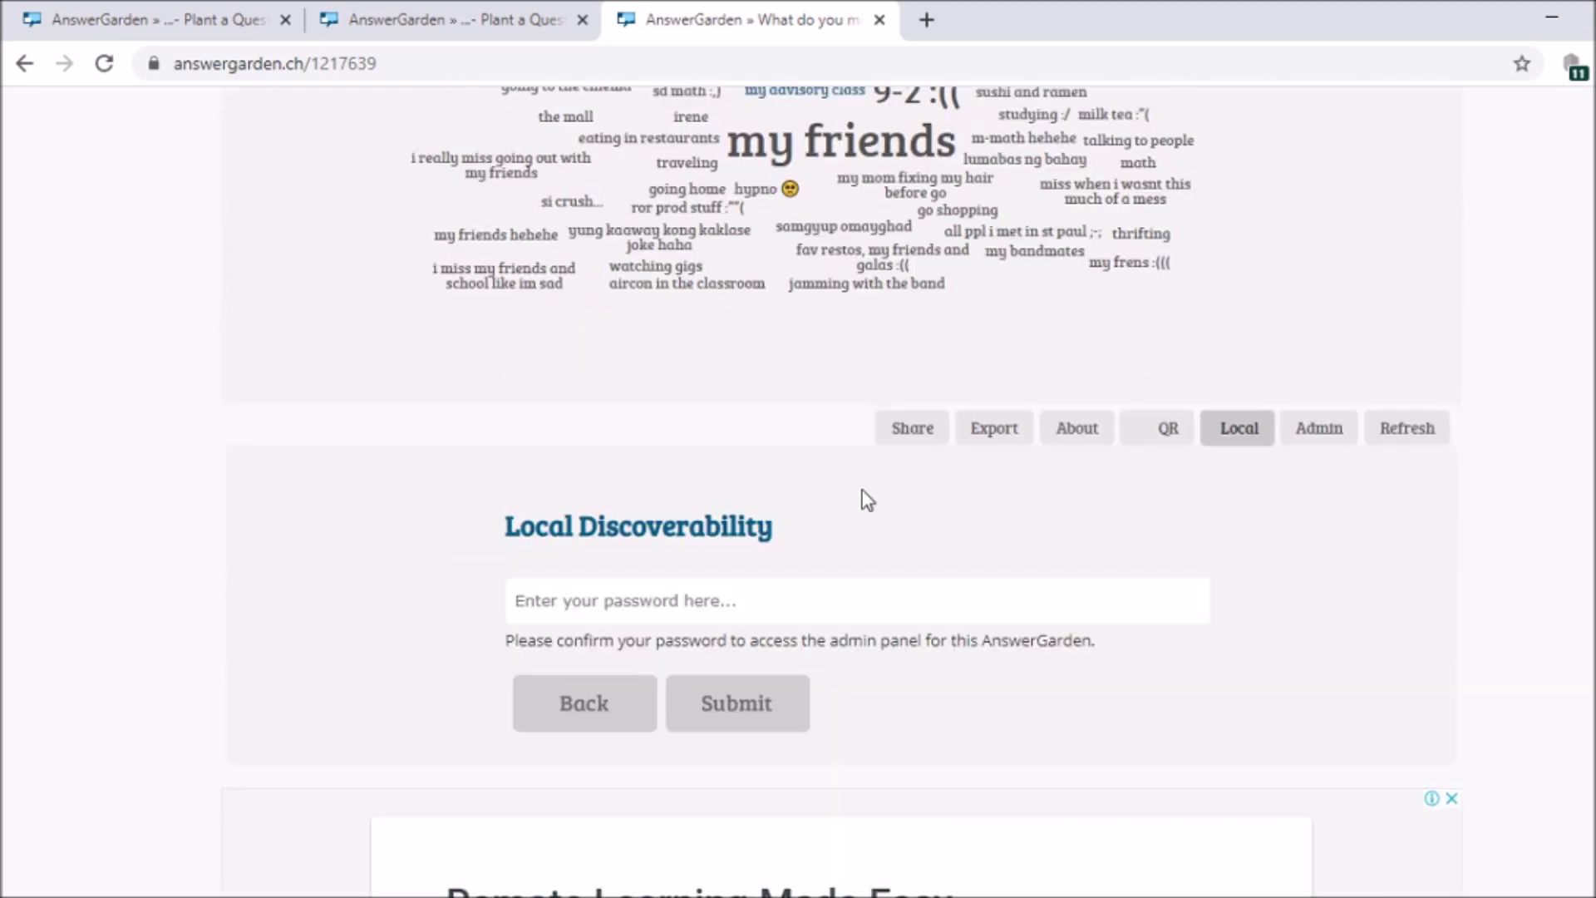
left_click(1353, 429)
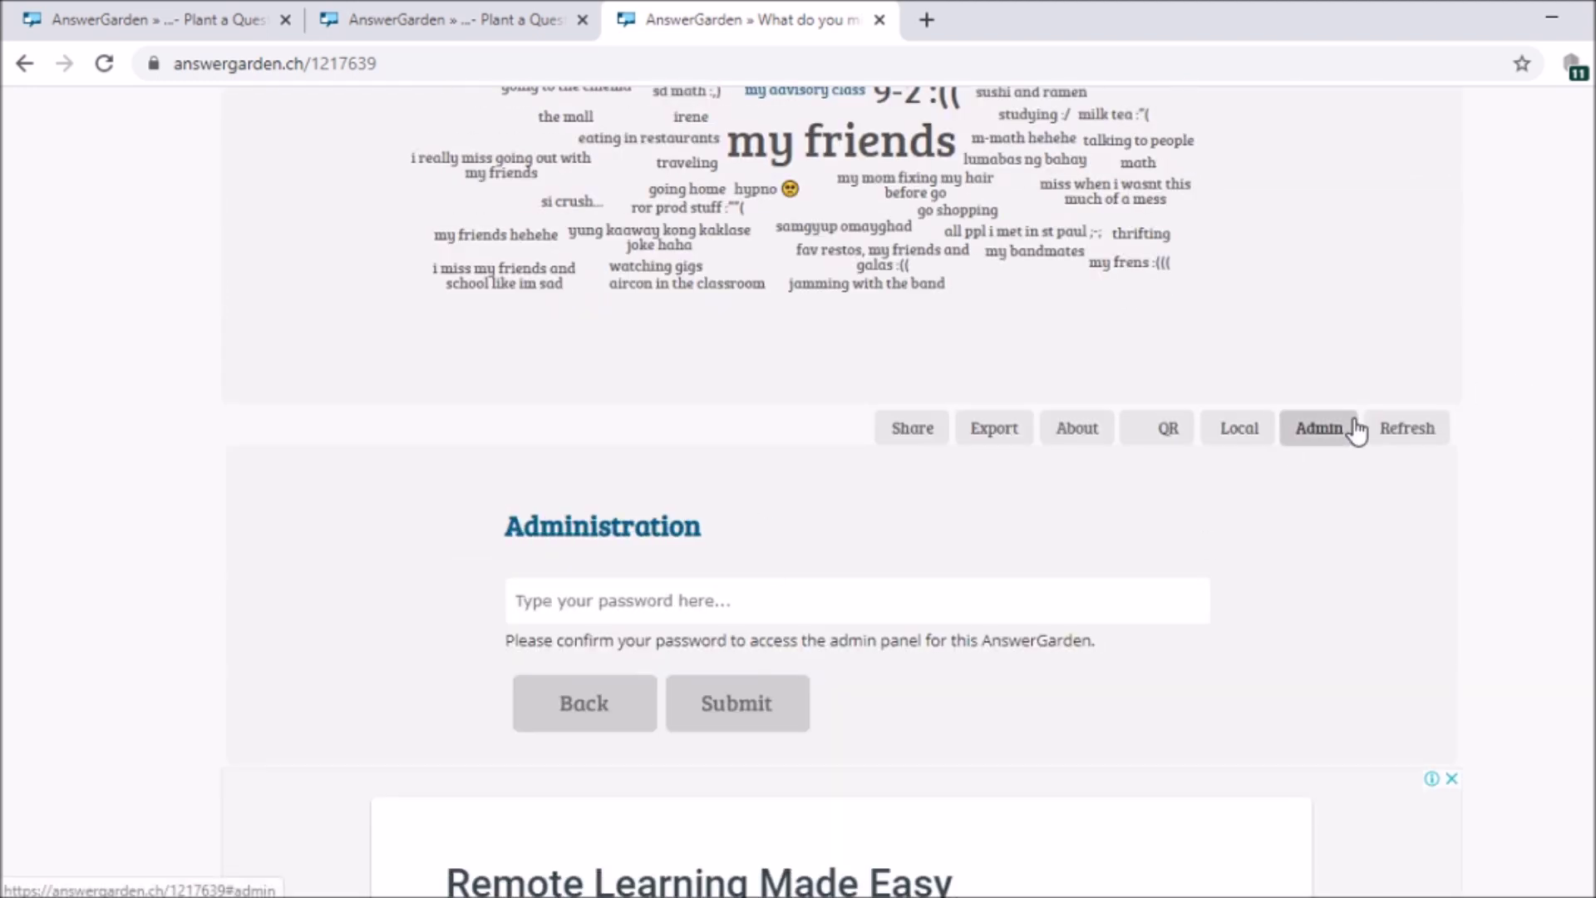
- Refresh the word cloud repeatedly so the answers rearrange into new layouts
left_click(1413, 440)
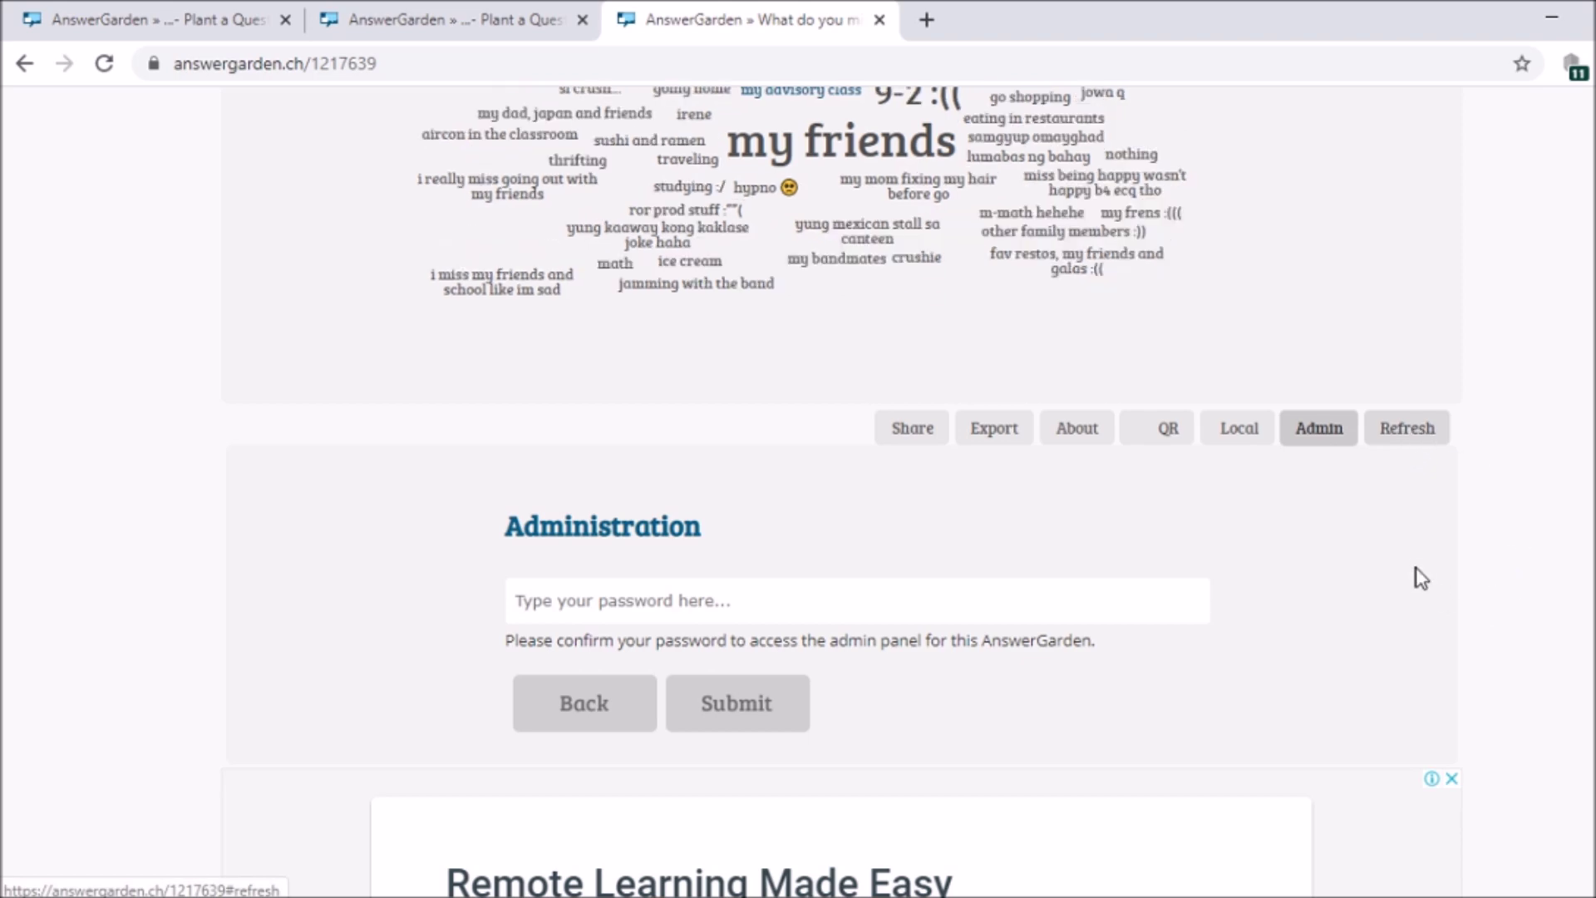
scroll(1413, 478, "up", 1)
scroll(1405, 487, "up", 3)
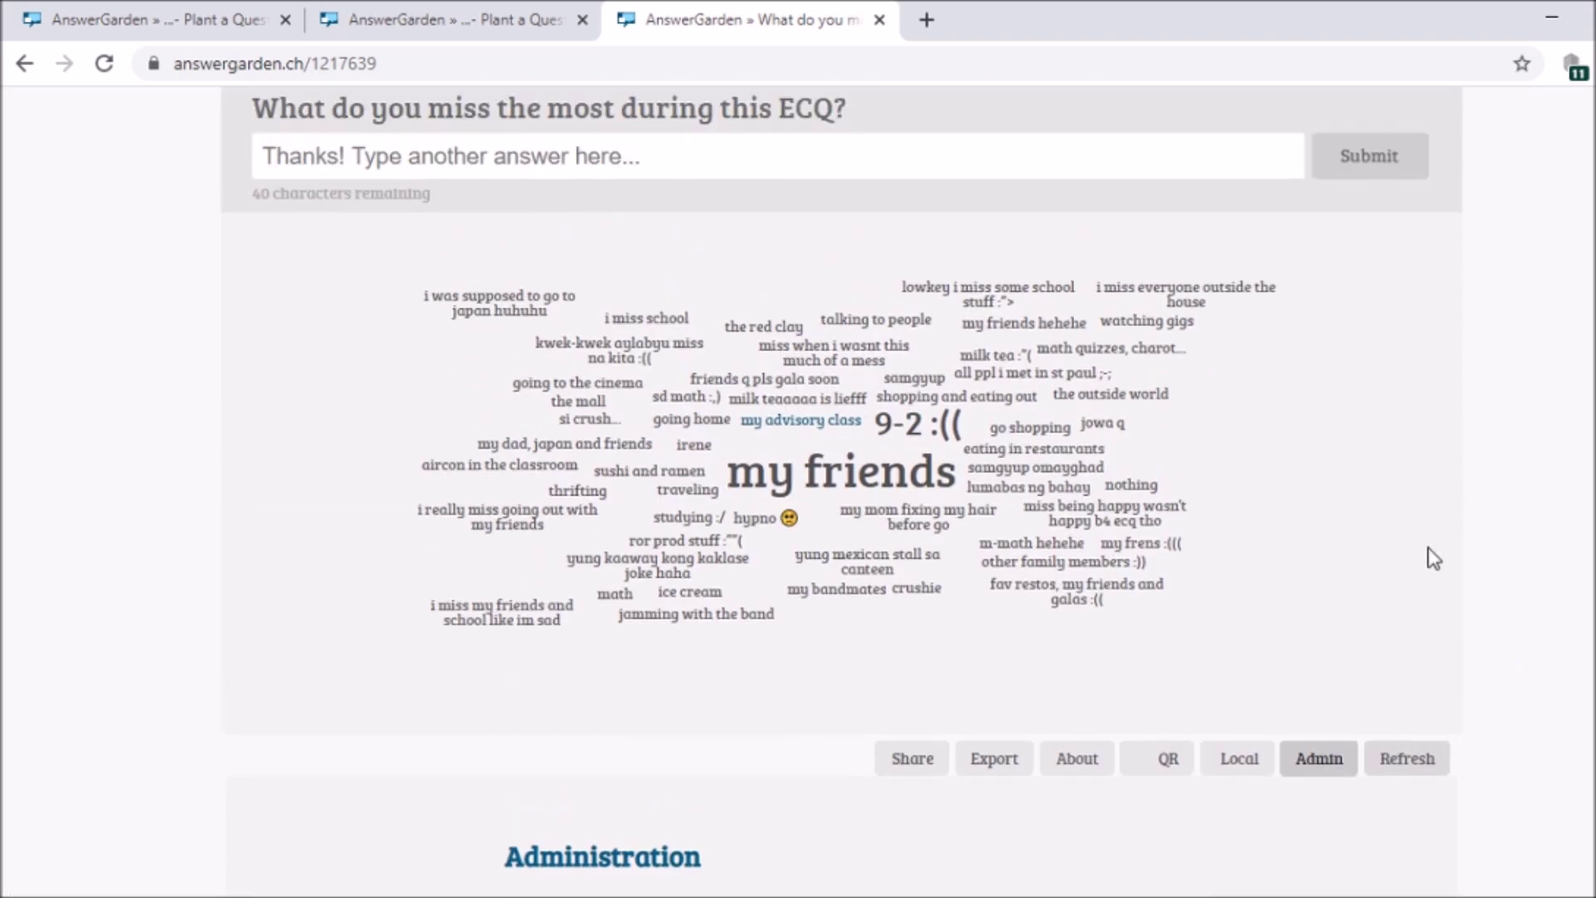
left_click(1423, 760)
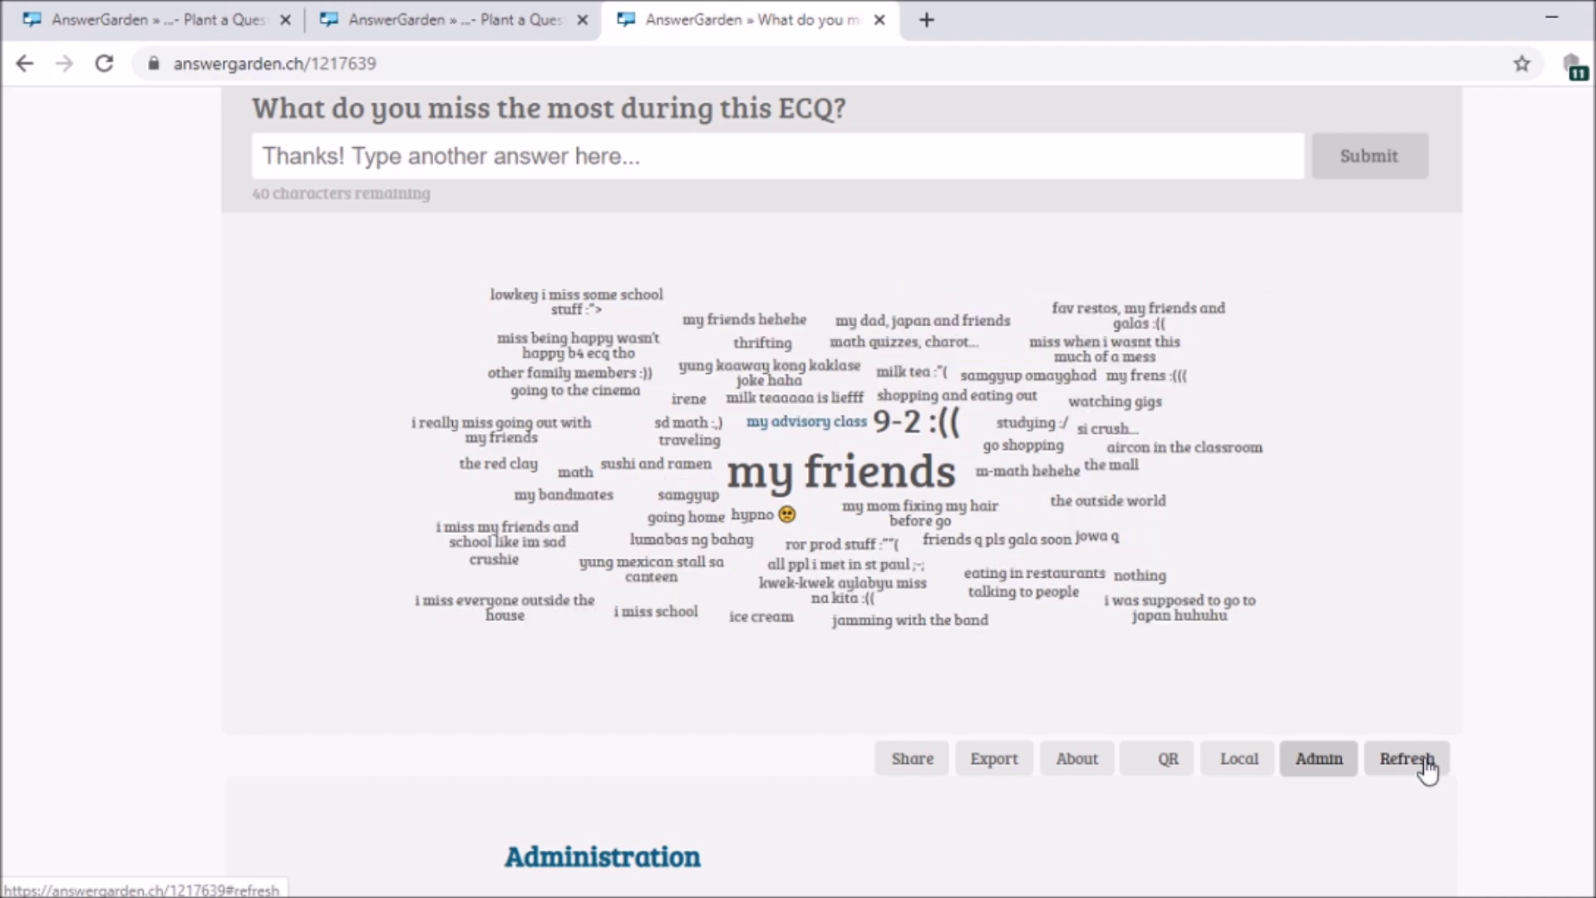
left_click(1426, 769)
left_click(1427, 770)
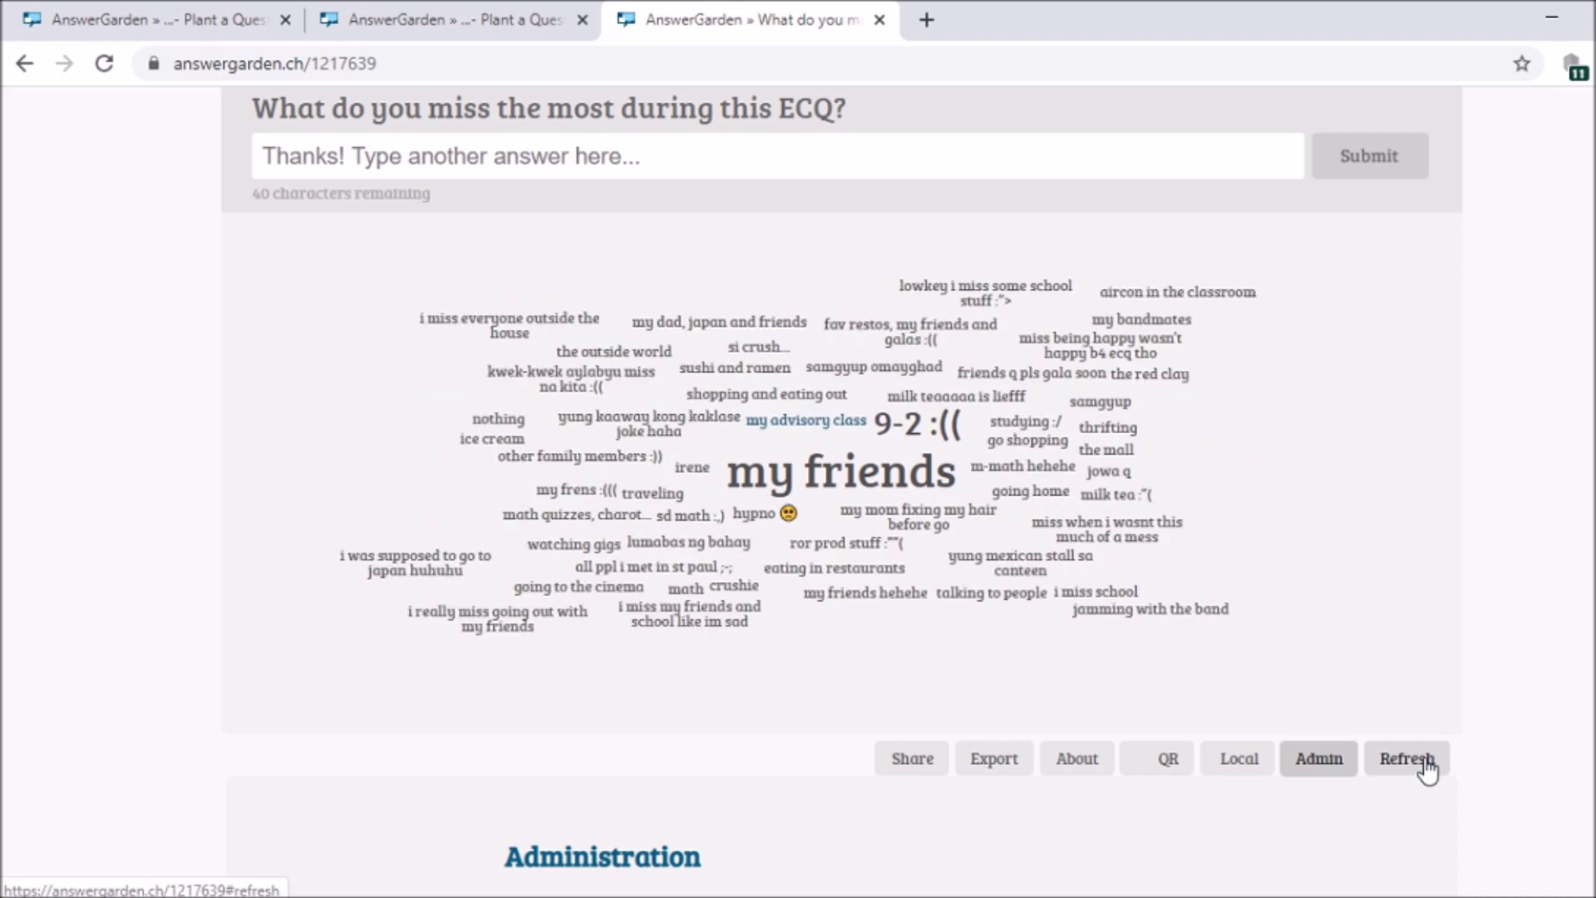
left_click(1426, 770)
left_click(1427, 769)
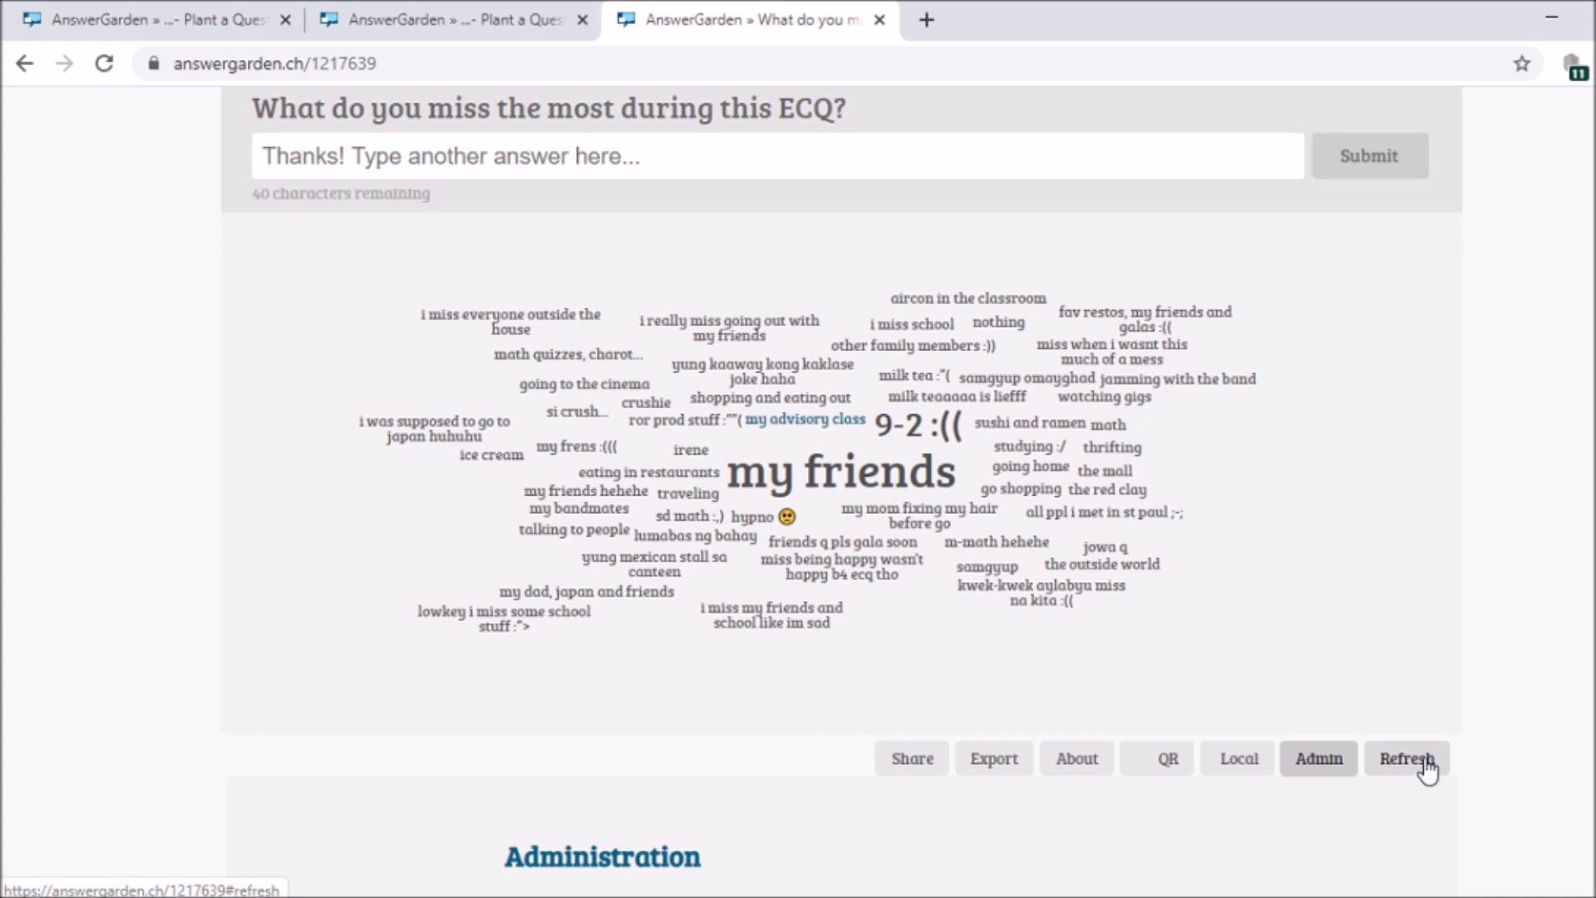
left_click(1427, 770)
left_click(1426, 769)
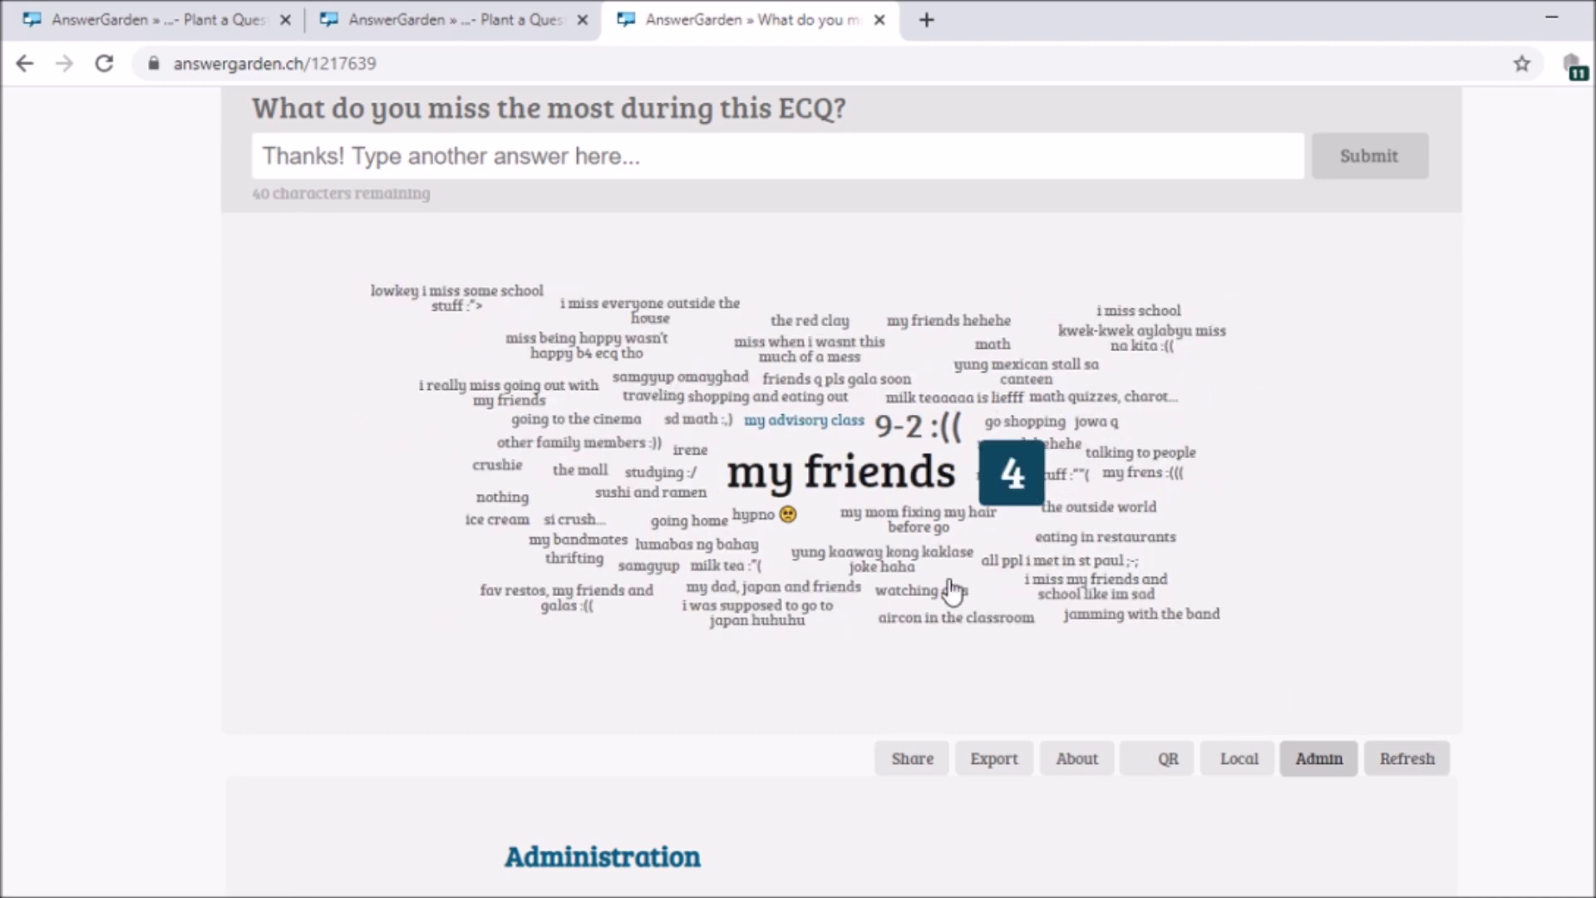
left_click(1411, 764)
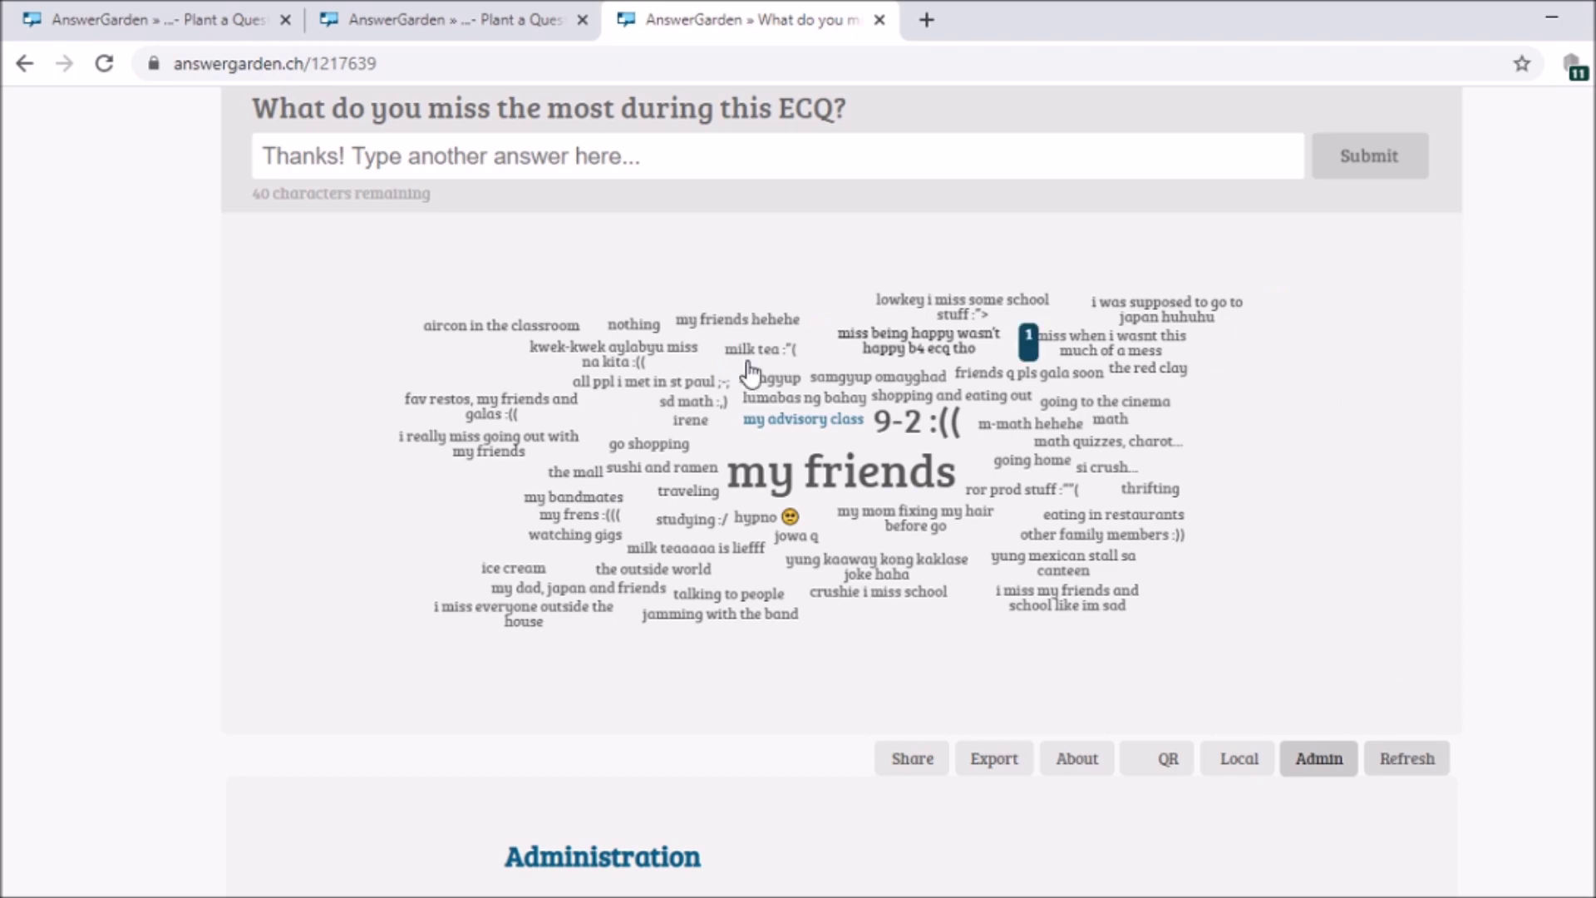
left_click(1423, 773)
left_click(1421, 771)
left_click(1419, 772)
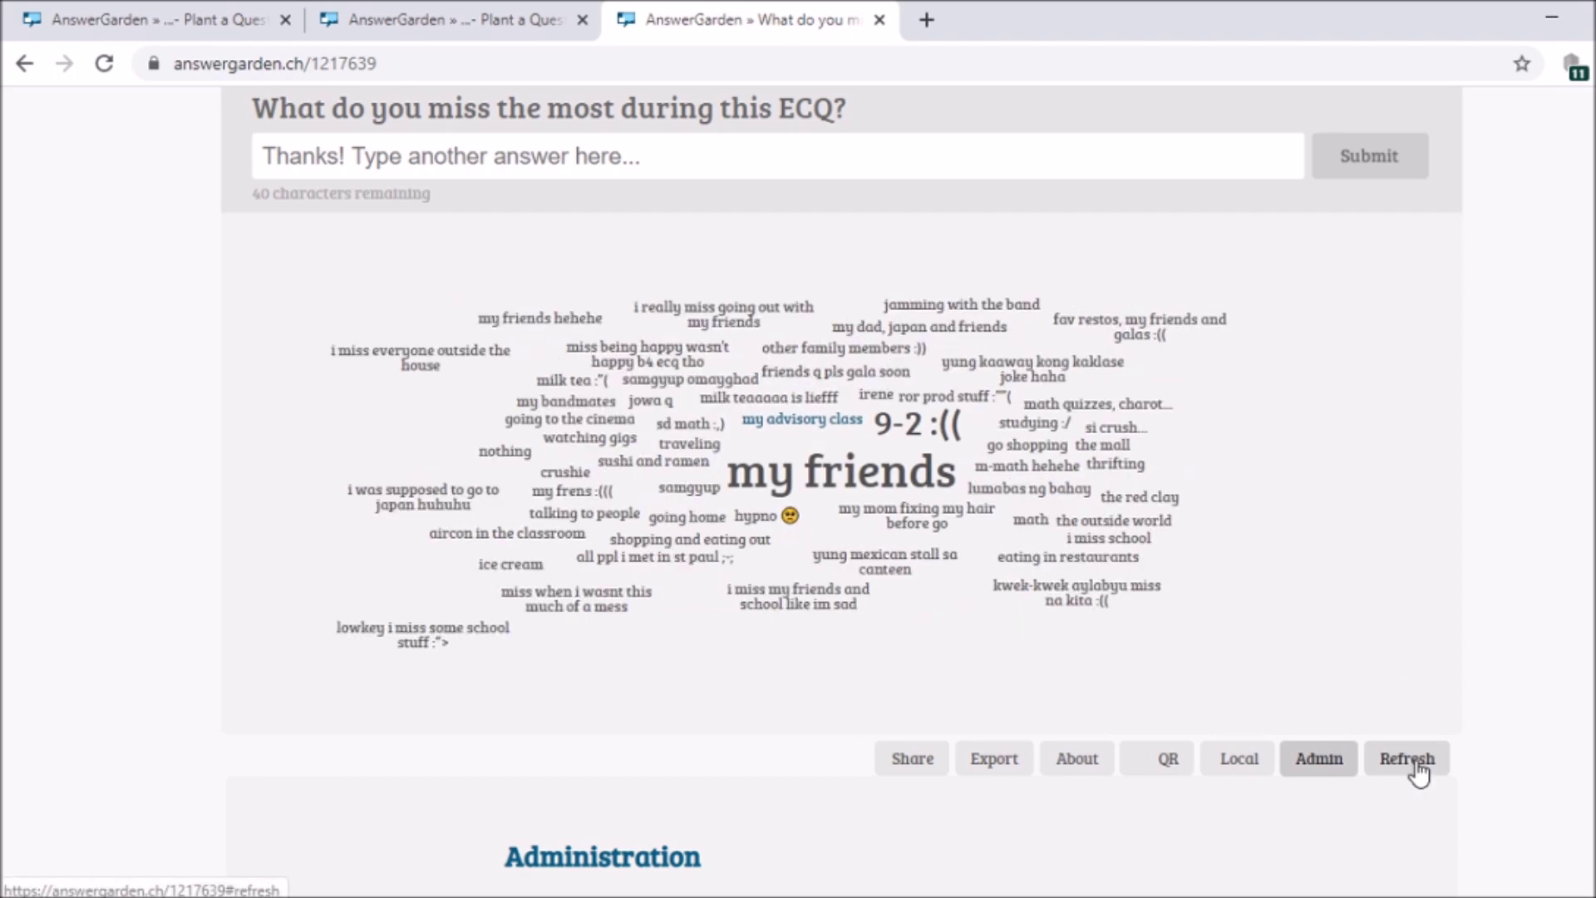
left_click(1419, 773)
scroll(600, 280, "up", 1)
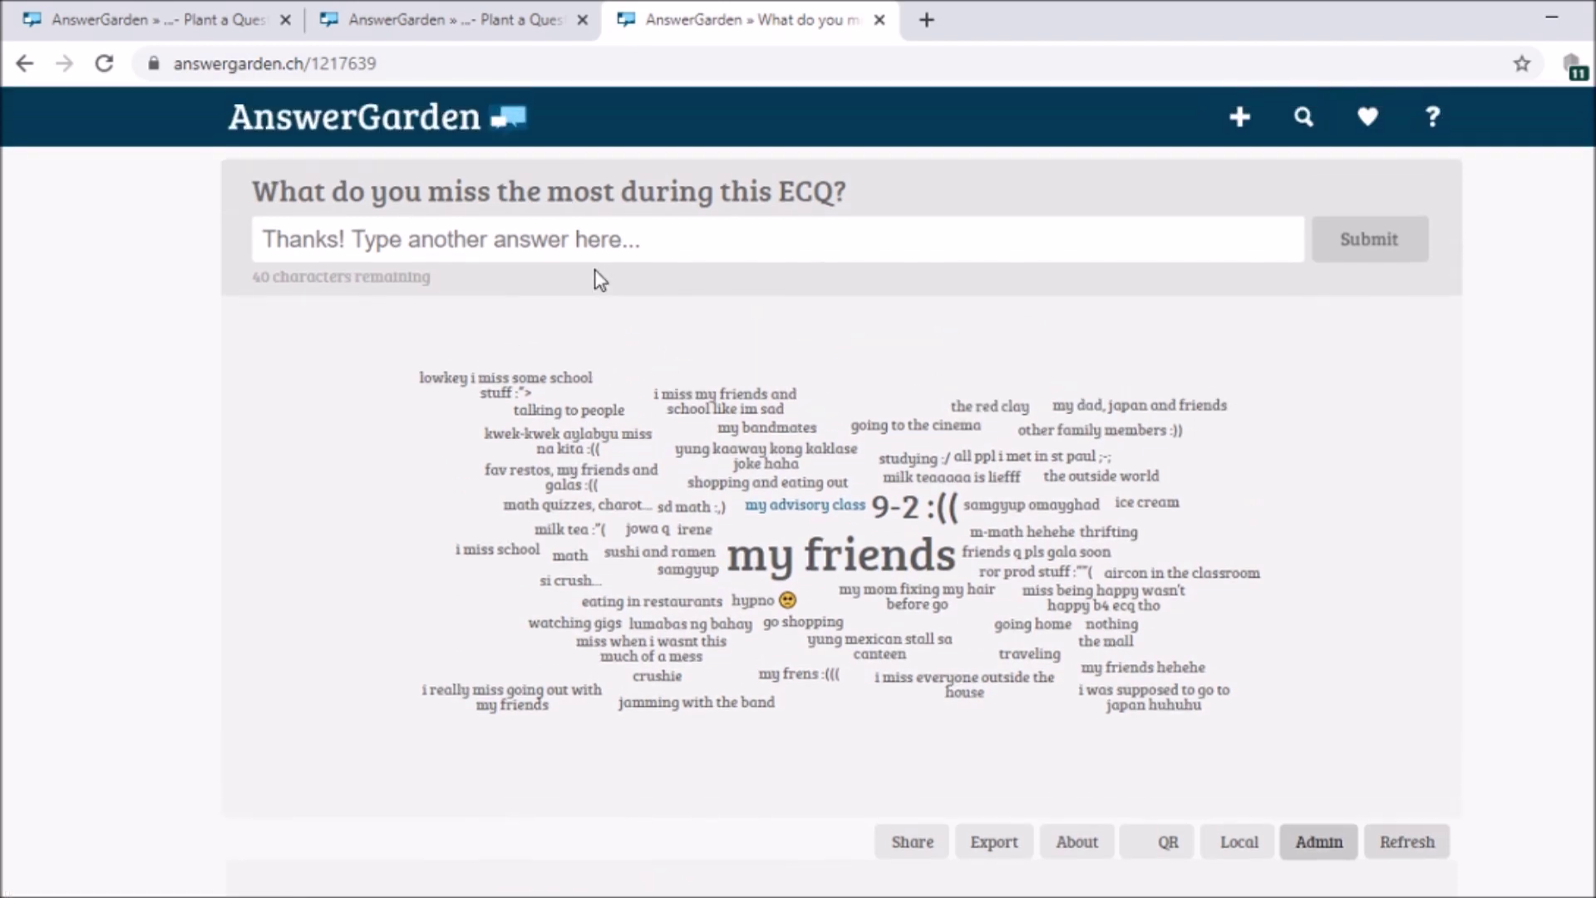